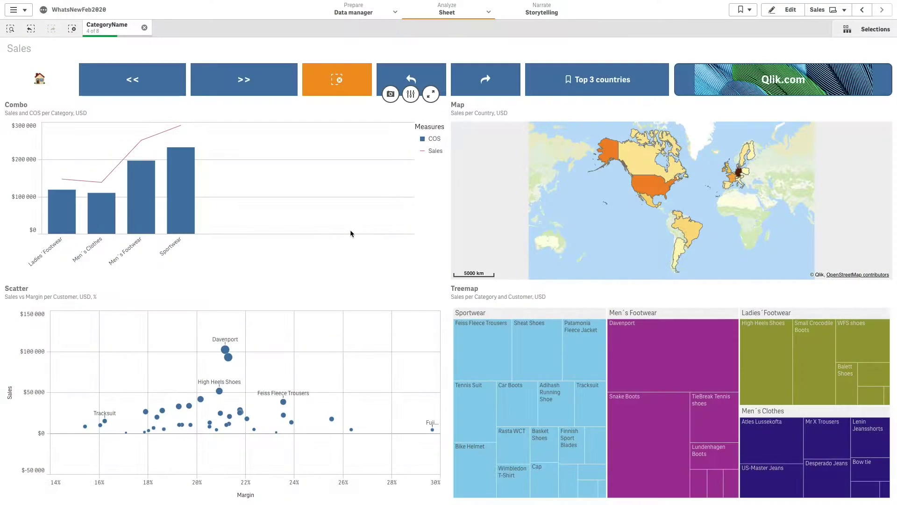
Try the Clear selections, Back, Top 3 countries and Qlik.com buttons in turn
{"action": "left_click", "coordinate": [337, 79]}
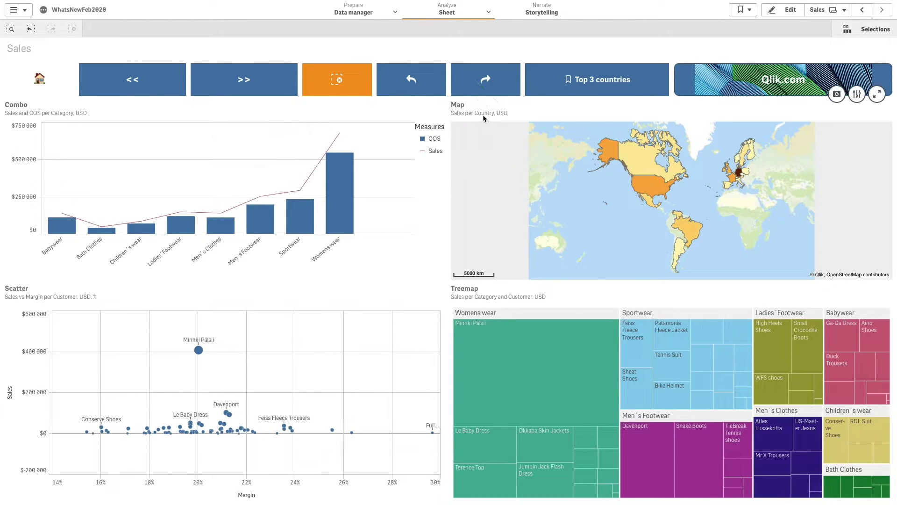
{"action": "left_click", "coordinate": [412, 79]}
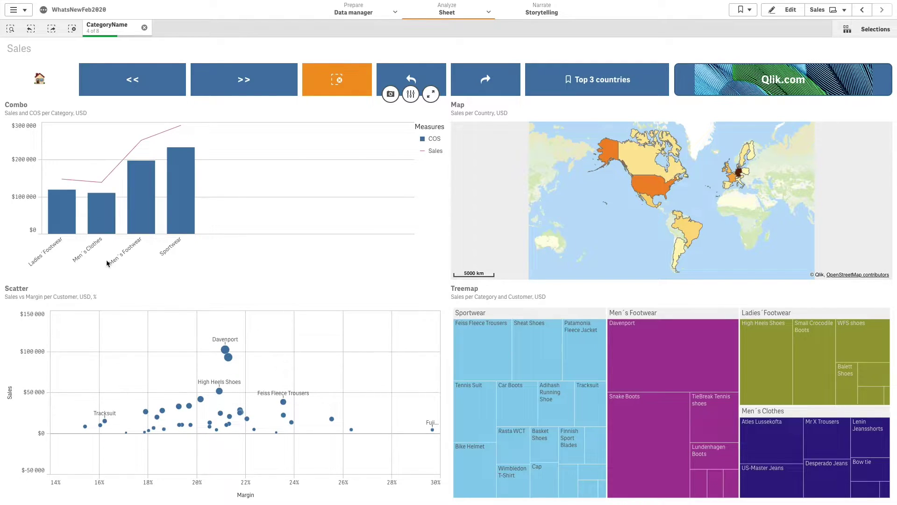
{"action": "left_click", "coordinate": [583, 90]}
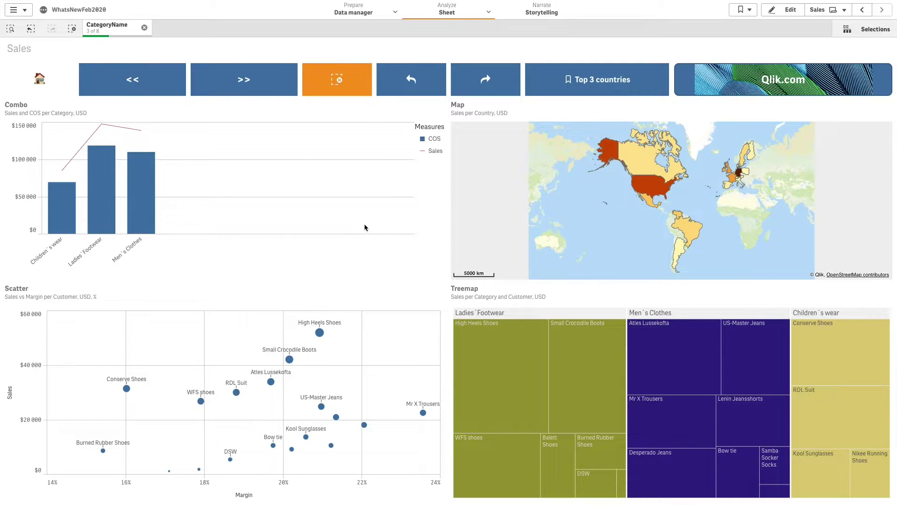
{"action": "left_click", "coordinate": [781, 87]}
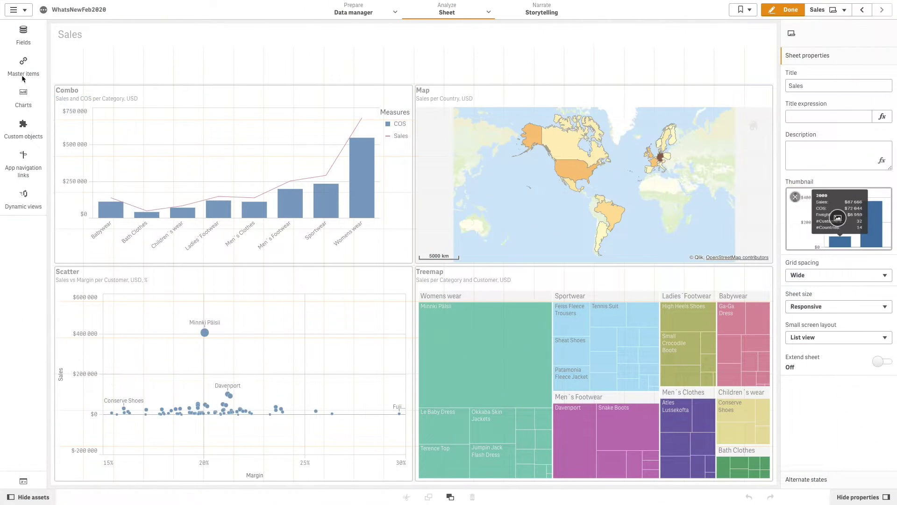
Place a new button from Charts at the top-left of the Sales sheet
{"action": "left_click", "coordinate": [23, 101]}
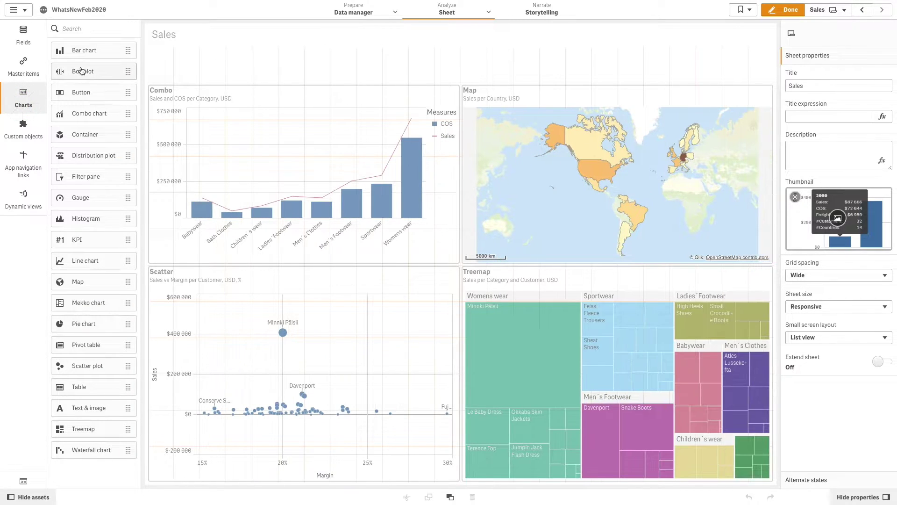
{"action": "left_click", "coordinate": [81, 94]}
{"action": "left_click_drag", "start_coordinate": [80, 93], "coordinate": [265, 81]}
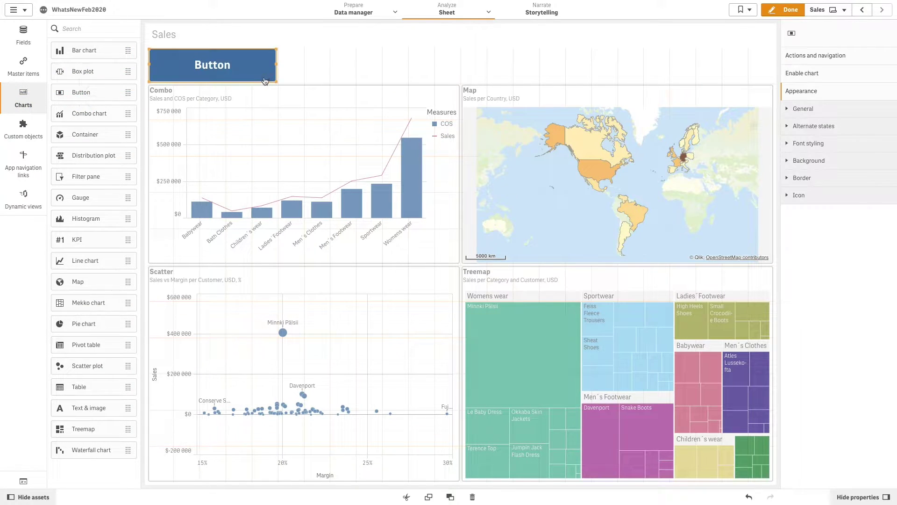
Set the button's navigation to Go to first sheet
{"action": "left_click", "coordinate": [797, 63]}
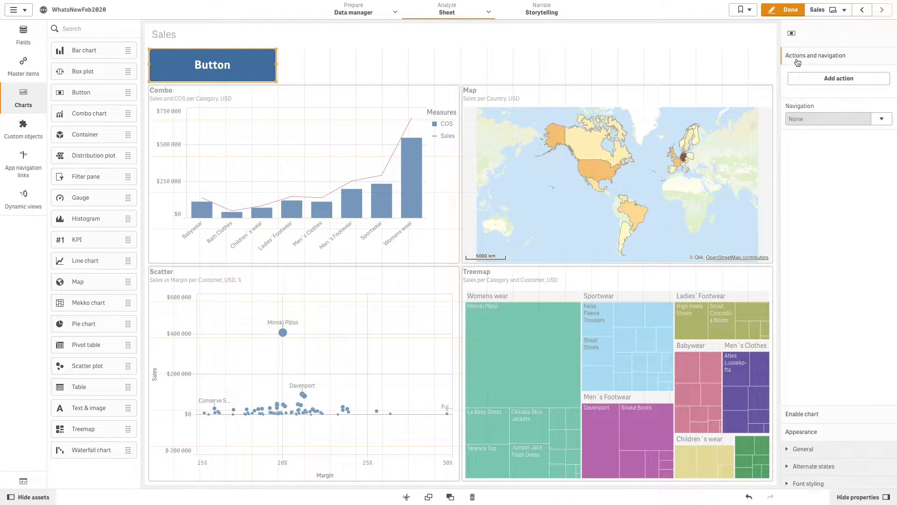
{"action": "left_click", "coordinate": [815, 79]}
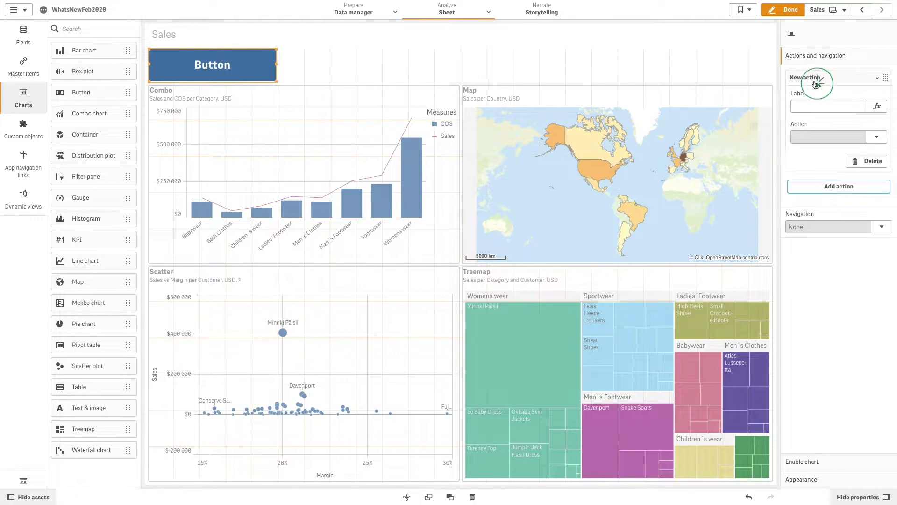
{"action": "left_click", "coordinate": [815, 79]}
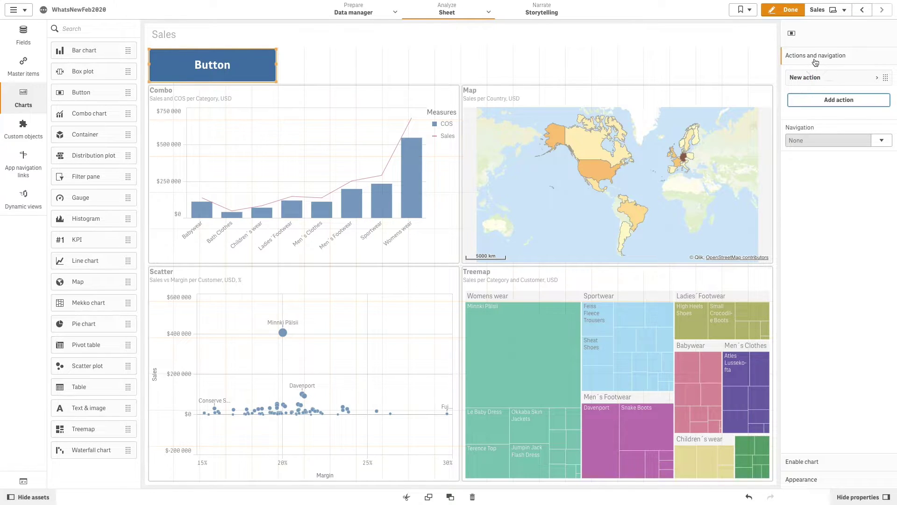
{"action": "left_click", "coordinate": [880, 142]}
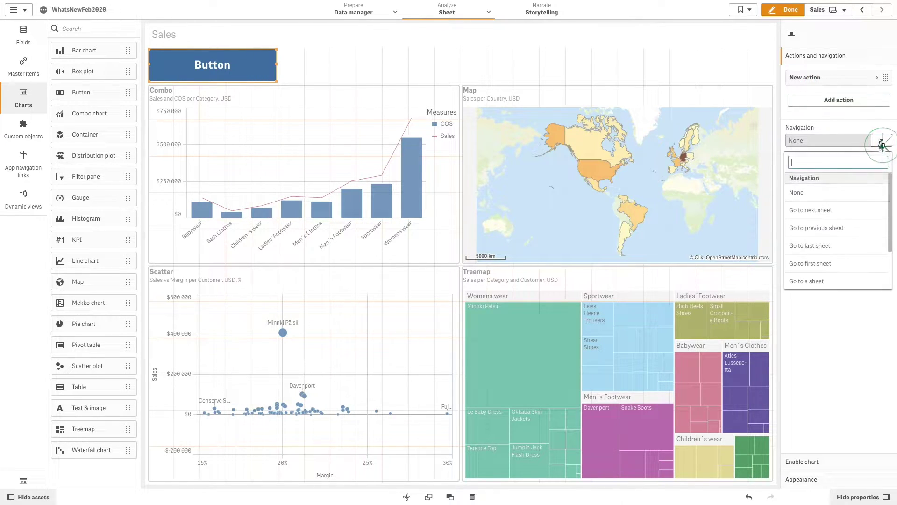
{"action": "left_click_drag", "start_coordinate": [892, 197], "coordinate": [887, 236]}
{"action": "left_click", "coordinate": [832, 210]}
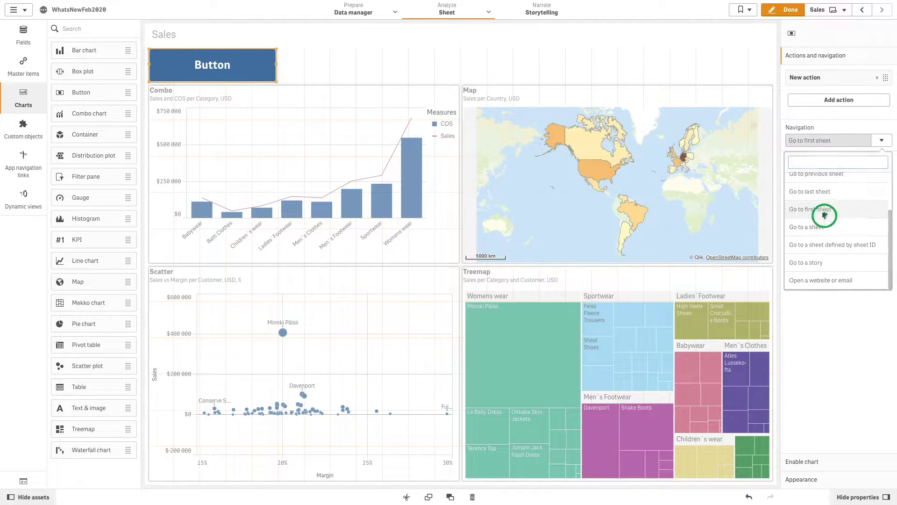
{"action": "left_click", "coordinate": [808, 479]}
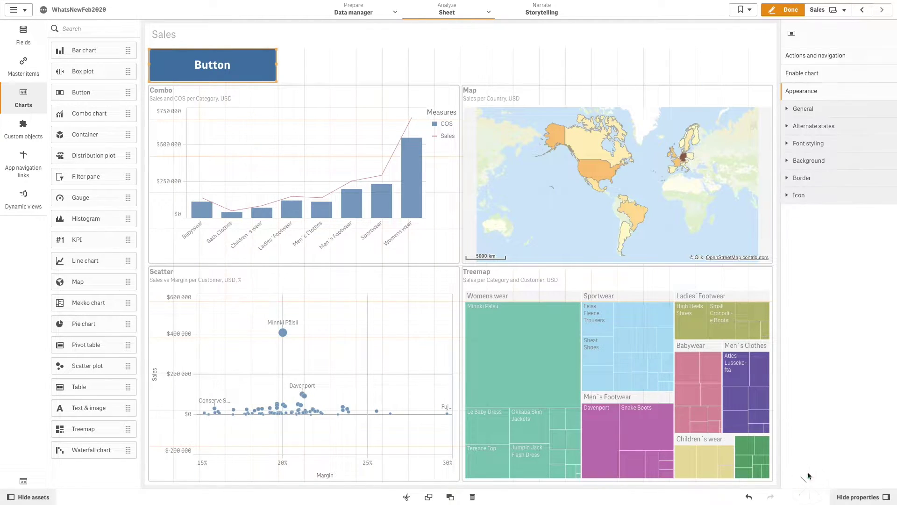
Give the first button a white background color
{"action": "left_click", "coordinate": [807, 162]}
{"action": "left_click", "coordinate": [880, 211]}
{"action": "left_click", "coordinate": [810, 114]}
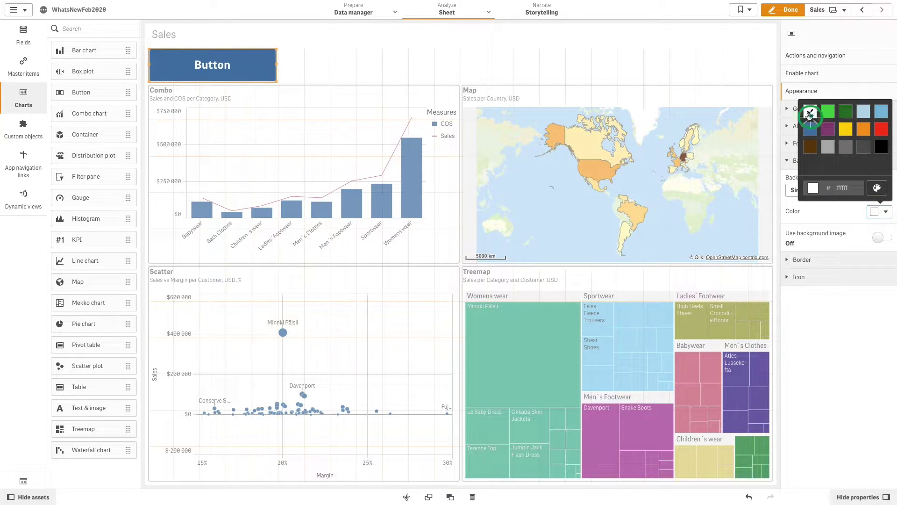
{"action": "left_click", "coordinate": [845, 217]}
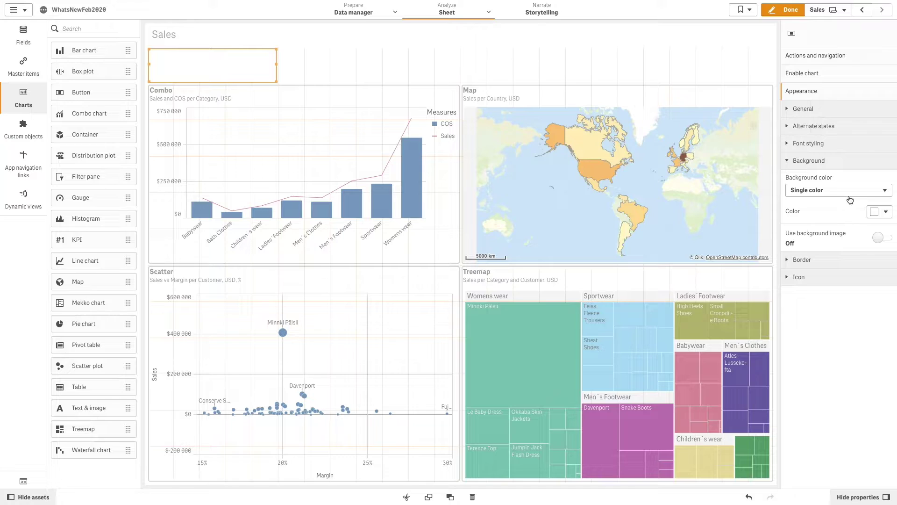
Replace the button's label with a 🏠 house emoji
{"action": "left_click", "coordinate": [803, 108]}
{"action": "left_click", "coordinate": [820, 165]}
{"action": "key", "text": "ctrl+a"}
{"action": "key", "text": "BackSpace"}
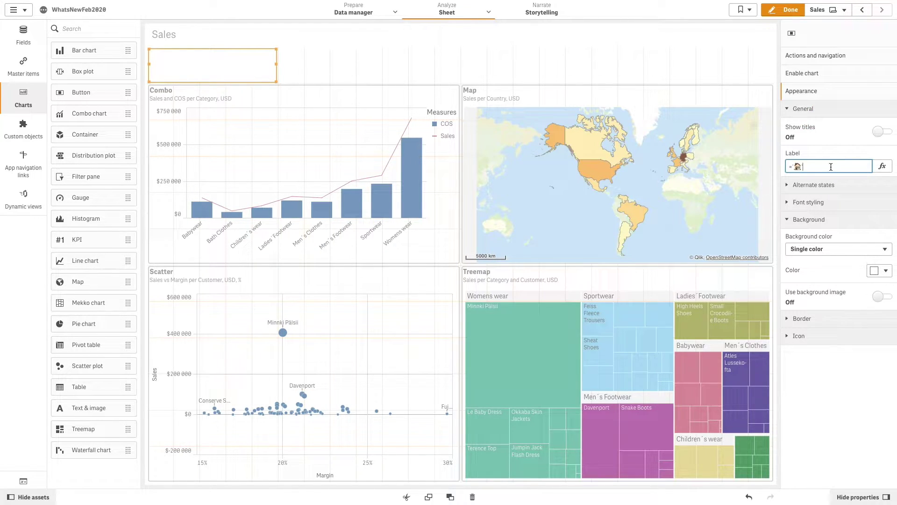
{"action": "left_click", "coordinate": [846, 372]}
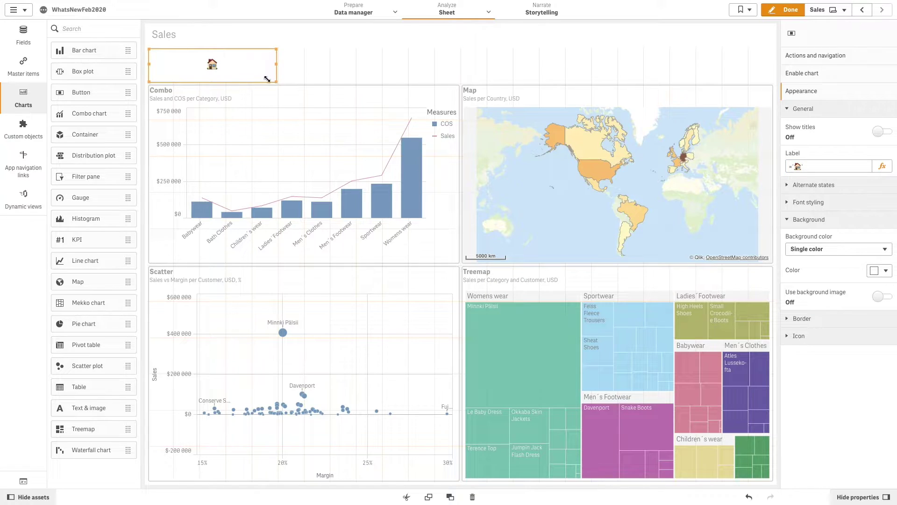
Make the house button narrower and place a second button beside it
{"action": "left_click_drag", "start_coordinate": [267, 79], "coordinate": [198, 80]}
{"action": "left_click_drag", "start_coordinate": [94, 92], "coordinate": [388, 73]}
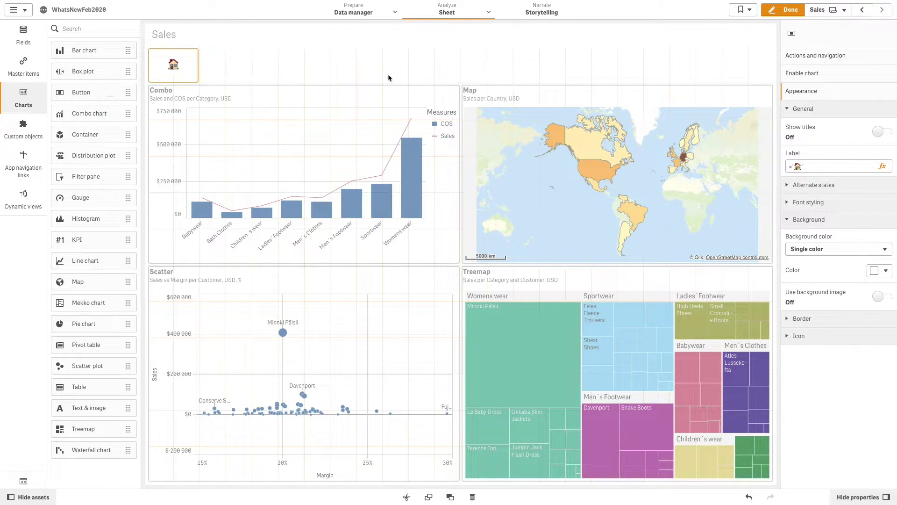
{"action": "left_click", "coordinate": [460, 79]}
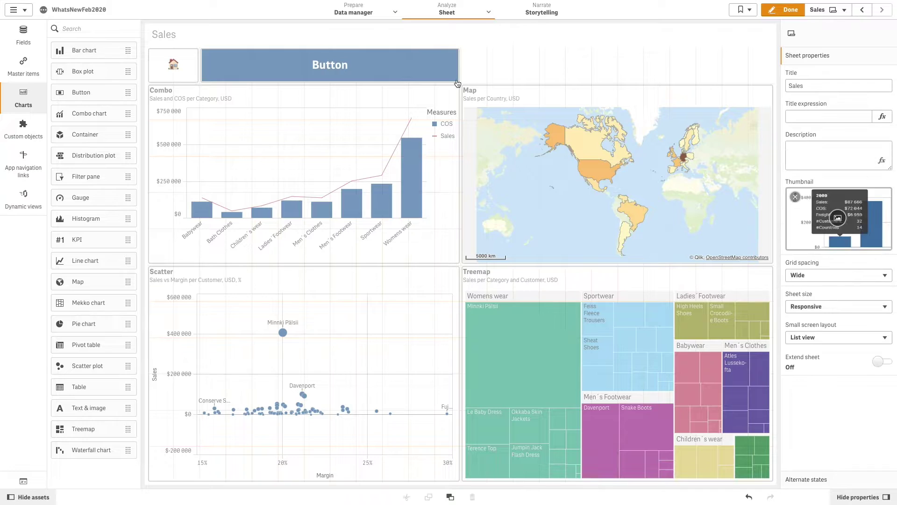
Narrow the second button, make it go to the previous sheet, and label it <<
{"action": "left_click_drag", "start_coordinate": [457, 84], "coordinate": [310, 75]}
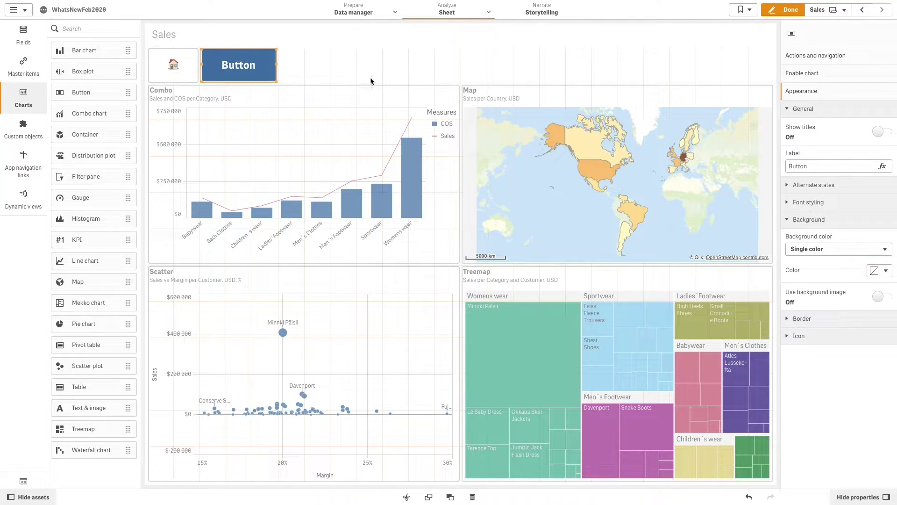
{"action": "left_click", "coordinate": [803, 56]}
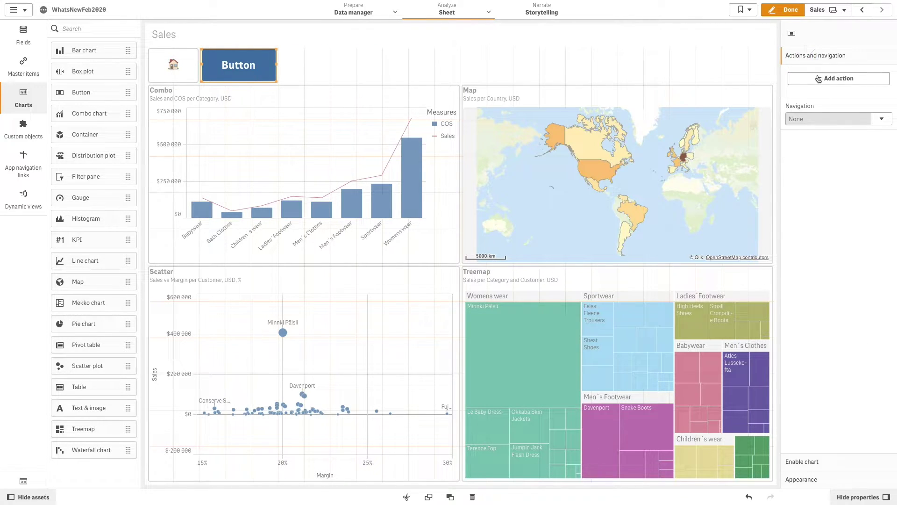
{"action": "left_click", "coordinate": [881, 120]}
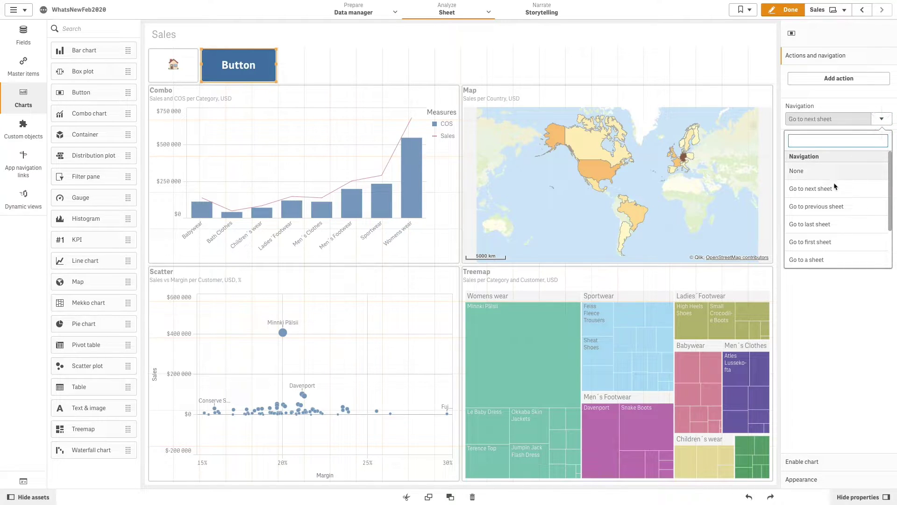
{"action": "left_click", "coordinate": [819, 206]}
{"action": "left_click", "coordinate": [807, 479]}
{"action": "triple_click", "coordinate": [814, 167]}
{"action": "type", "text": "<<"}
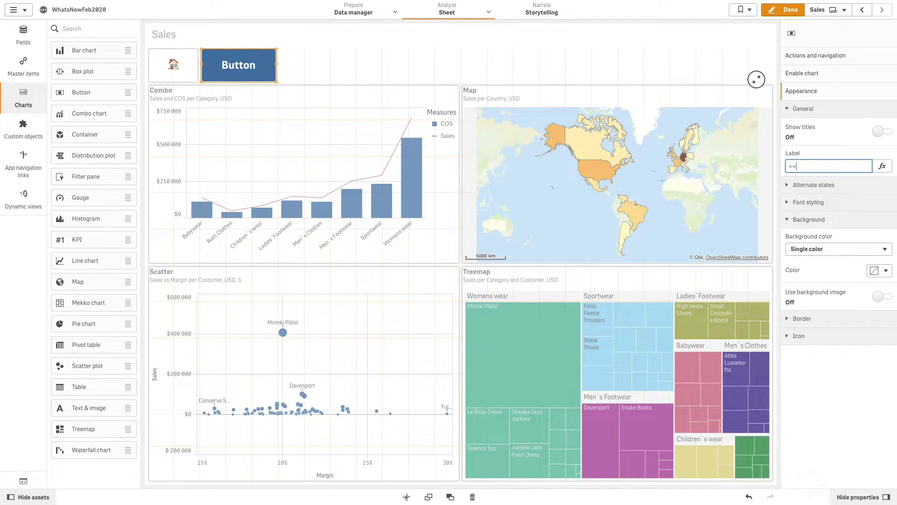
{"action": "left_click", "coordinate": [801, 107]}
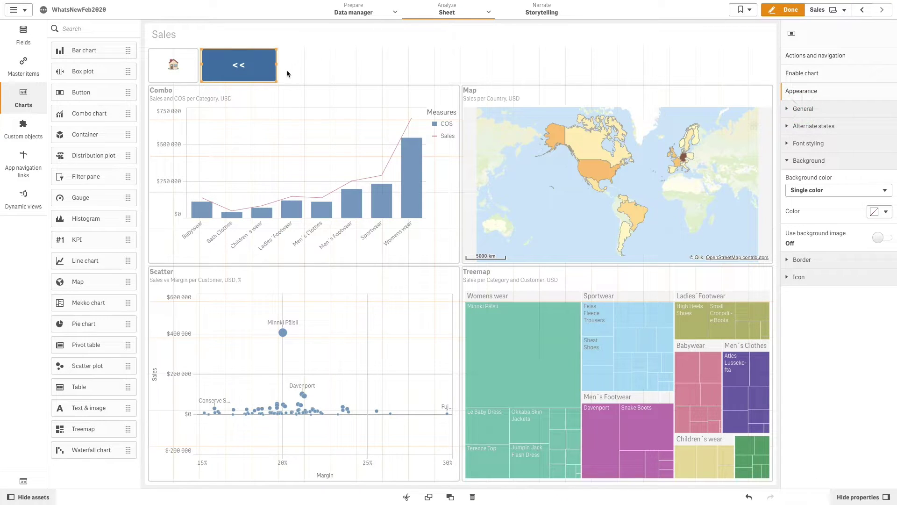
Add a third button labelled >> that goes to the next sheet
{"action": "left_click_drag", "start_coordinate": [84, 93], "coordinate": [364, 77]}
{"action": "left_click", "coordinate": [798, 58]}
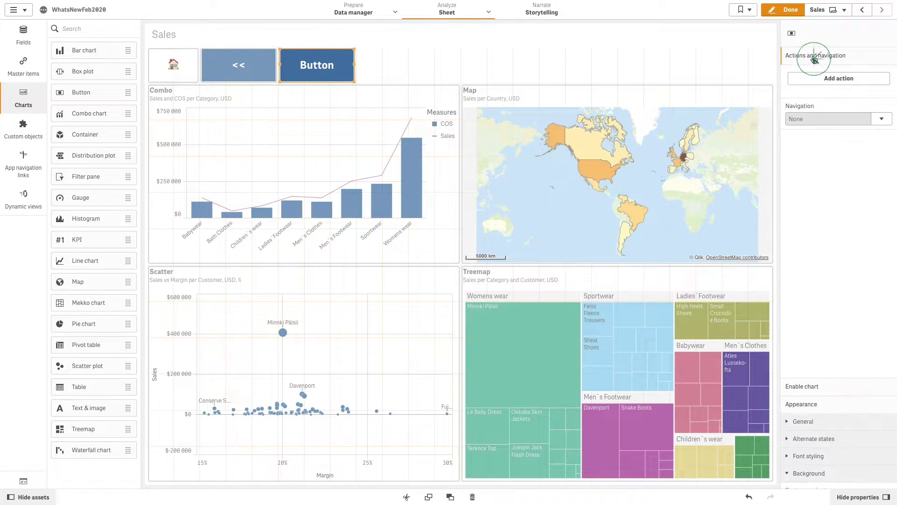
{"action": "left_click", "coordinate": [879, 119]}
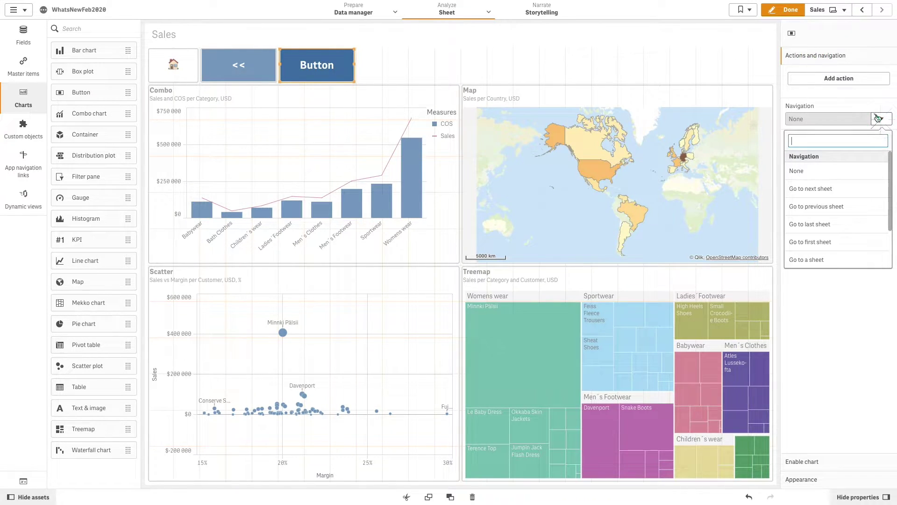
{"action": "left_click", "coordinate": [816, 189]}
{"action": "left_click", "coordinate": [807, 486]}
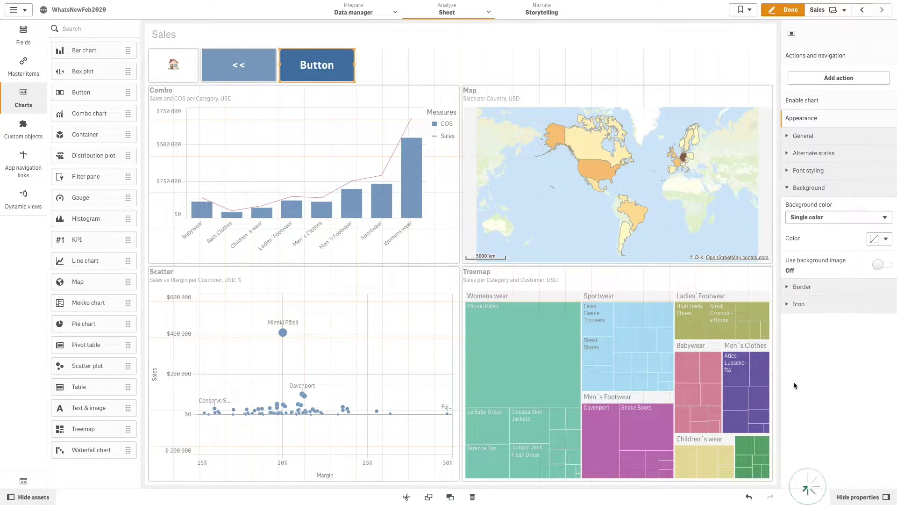
{"action": "left_click", "coordinate": [804, 113]}
{"action": "left_click", "coordinate": [810, 165]}
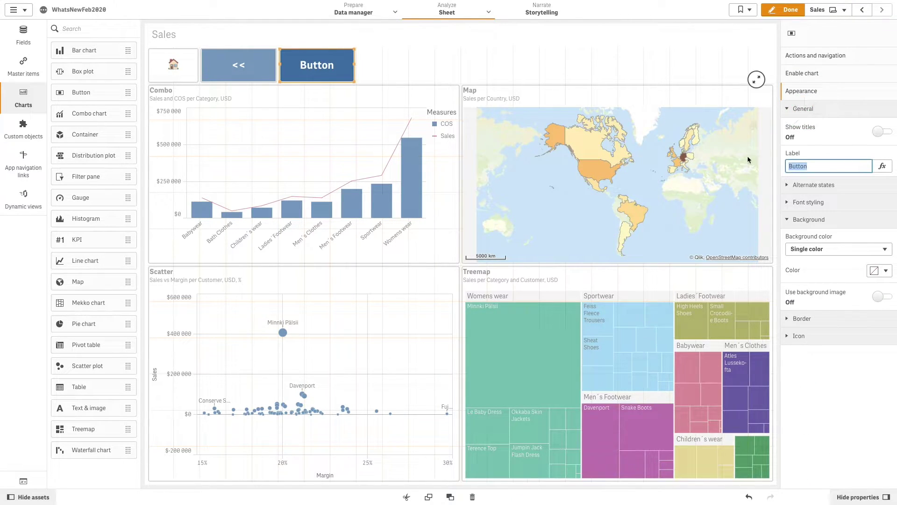
{"action": "left_click", "coordinate": [804, 109]}
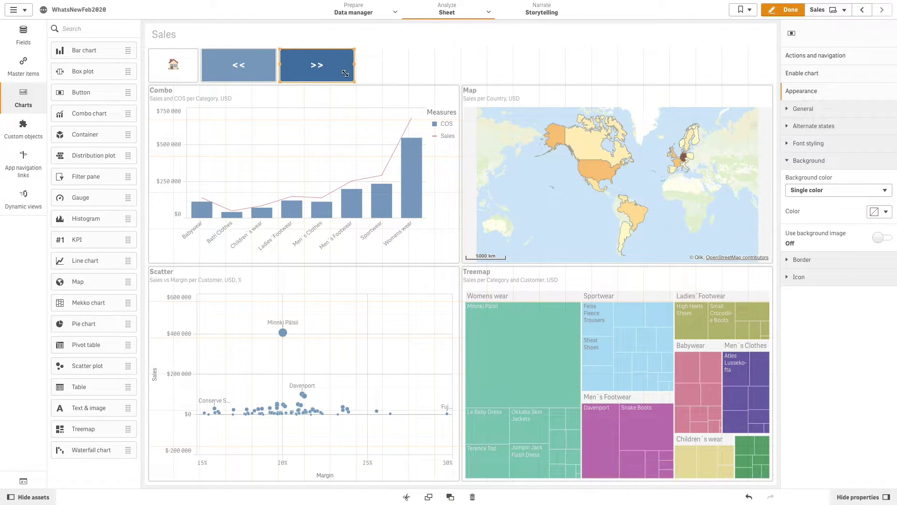
Place a fourth button to the right of the >> button
{"action": "left_click", "coordinate": [372, 77]}
{"action": "left_click_drag", "start_coordinate": [116, 94], "coordinate": [399, 82]}
{"action": "left_click", "coordinate": [855, 61]}
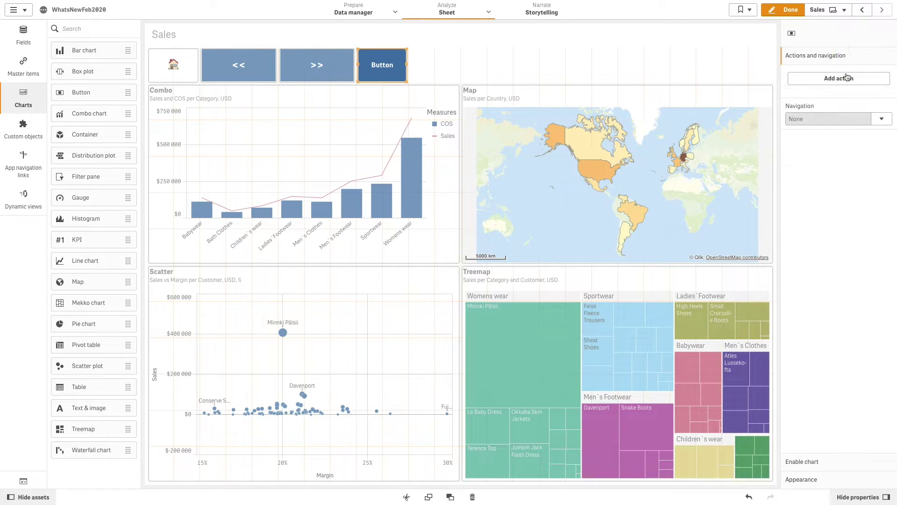
Give the fourth button a Clear all selections action
{"action": "left_click", "coordinate": [849, 77]}
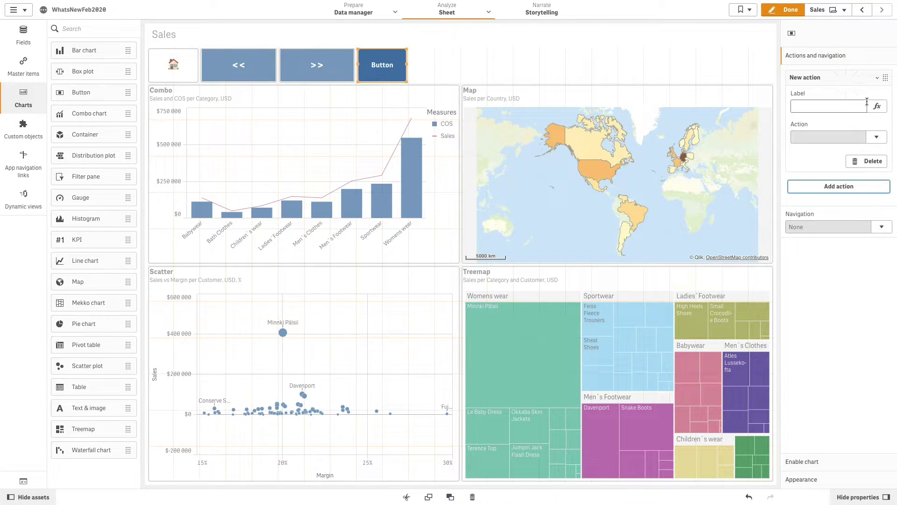
{"action": "left_click", "coordinate": [877, 137]}
{"action": "left_click", "coordinate": [804, 242]}
Set the button's background color to orange (#f8981d)
{"action": "left_click", "coordinate": [802, 480]}
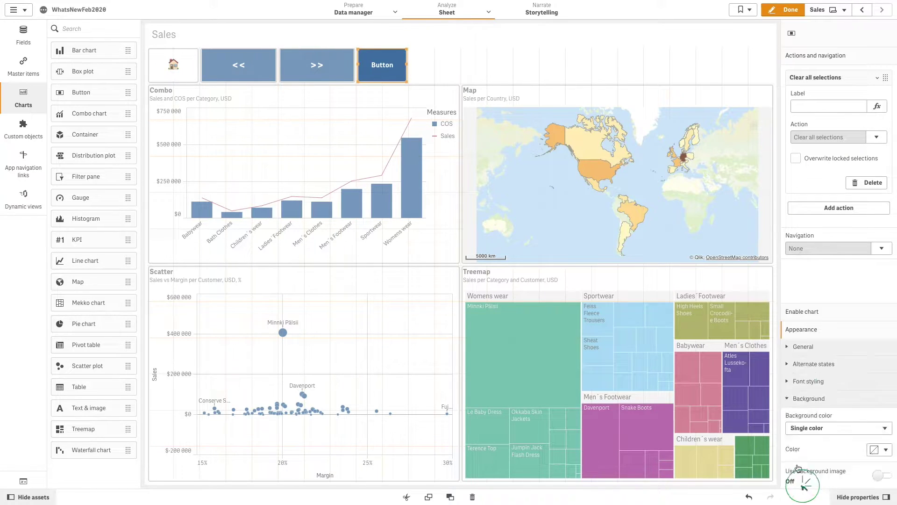
{"action": "left_click", "coordinate": [880, 212]}
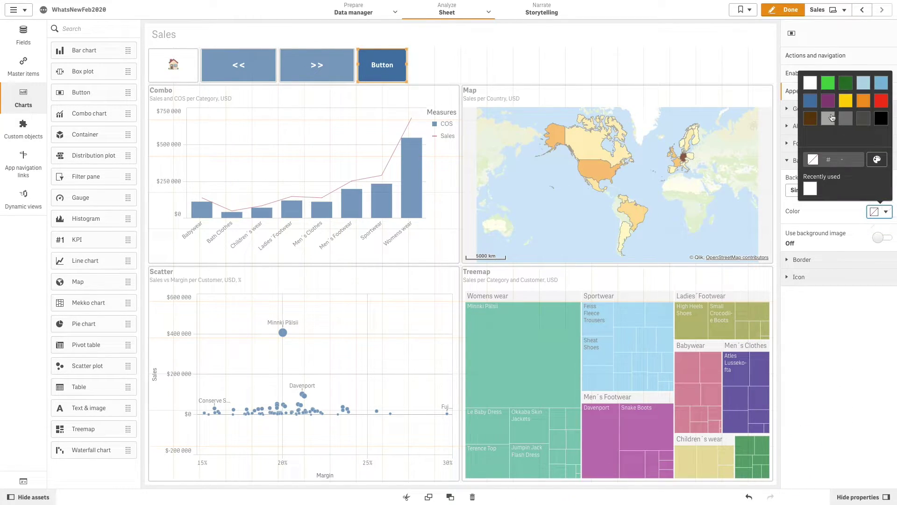
{"action": "left_click", "coordinate": [864, 101]}
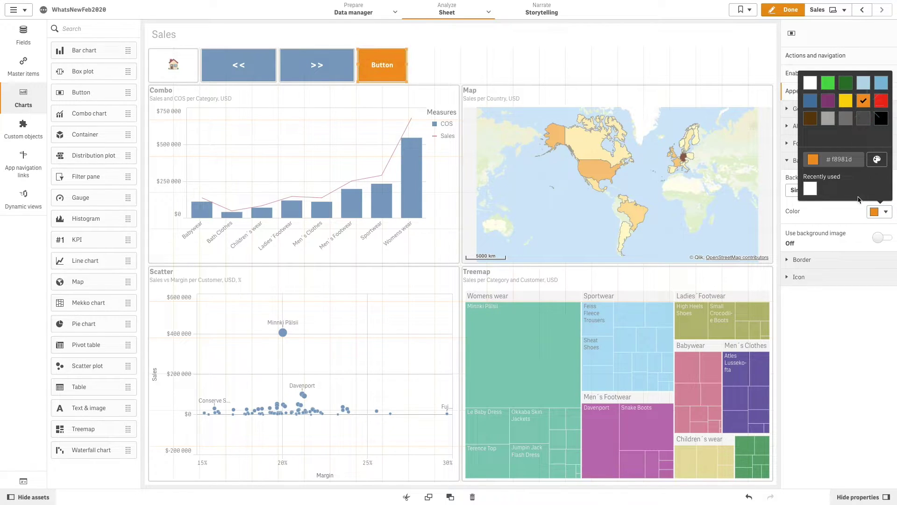
{"action": "left_click", "coordinate": [859, 308]}
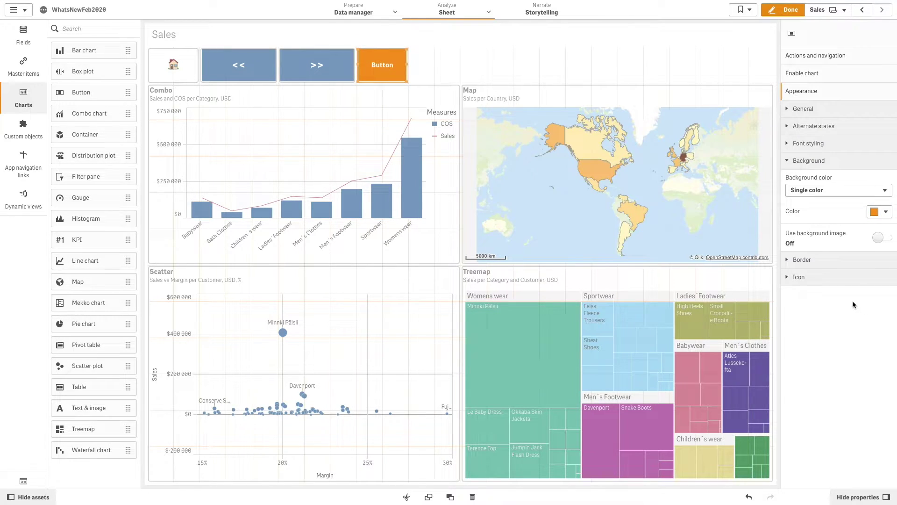
Show the Clear selections icon on the button, then add a fifth button beside it
{"action": "left_click", "coordinate": [846, 285]}
{"action": "left_click", "coordinate": [877, 302]}
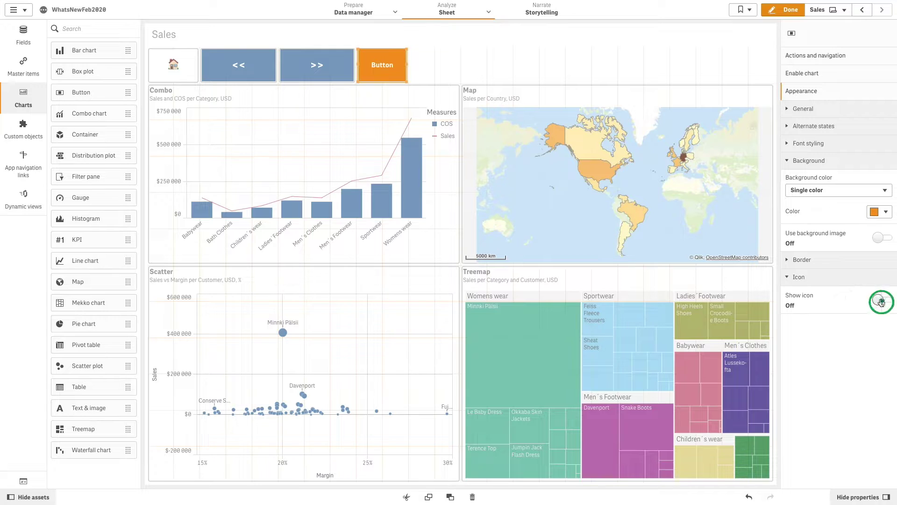
{"action": "left_click", "coordinate": [880, 334]}
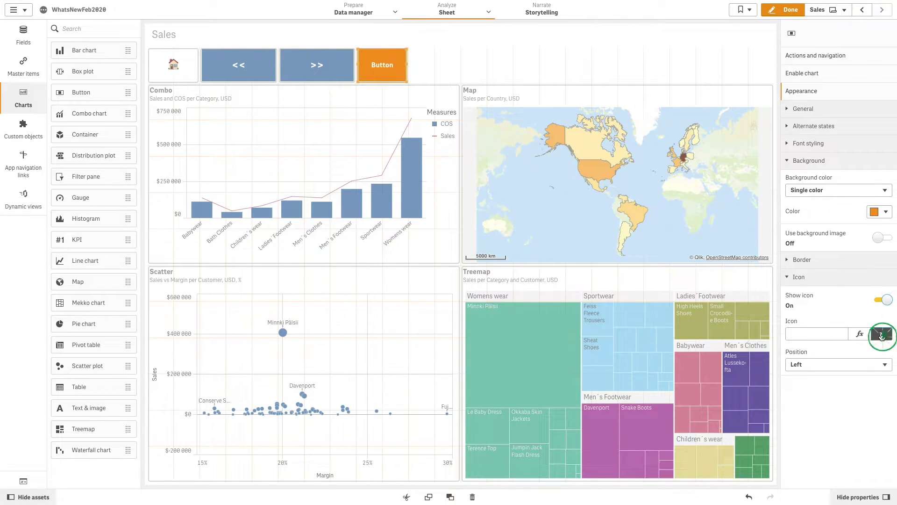
{"action": "type", "text": "cle"}
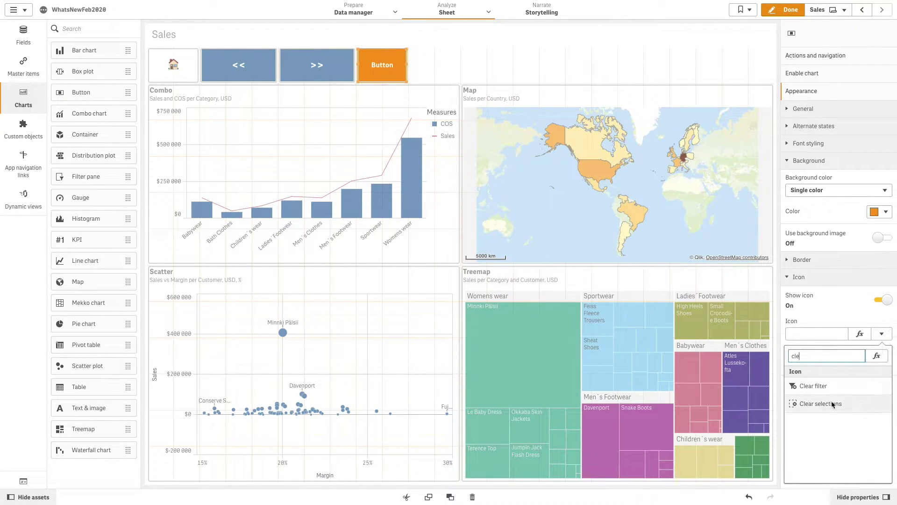
{"action": "left_click", "coordinate": [798, 403]}
{"action": "left_click_drag", "start_coordinate": [103, 93], "coordinate": [456, 69]}
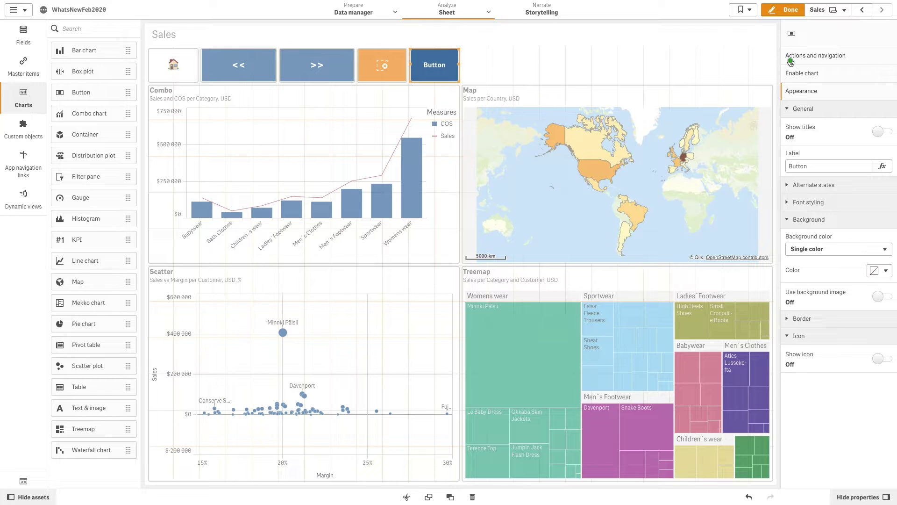
Make the fifth button move backwards in selections, with no label and the Back icon
{"action": "left_click", "coordinate": [790, 61]}
{"action": "left_click", "coordinate": [834, 77]}
{"action": "left_click", "coordinate": [875, 137]}
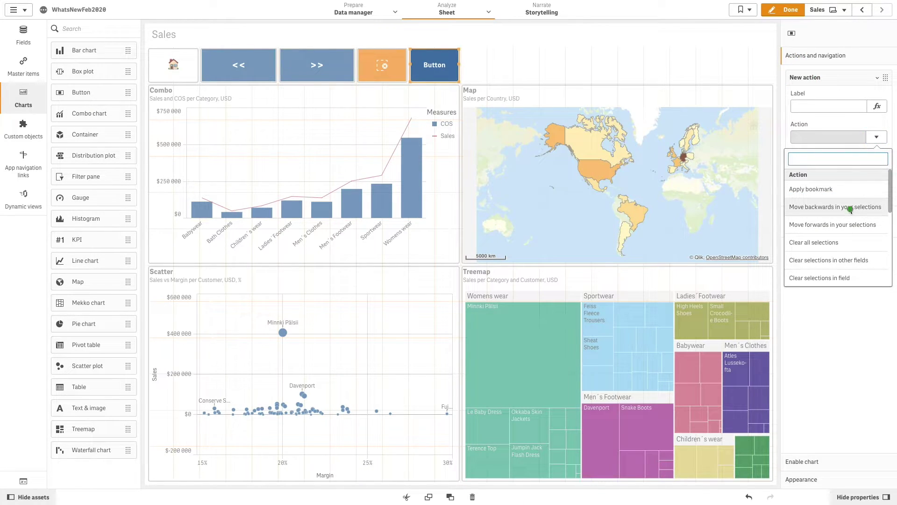
{"action": "left_click", "coordinate": [849, 206]}
{"action": "left_click", "coordinate": [809, 481]}
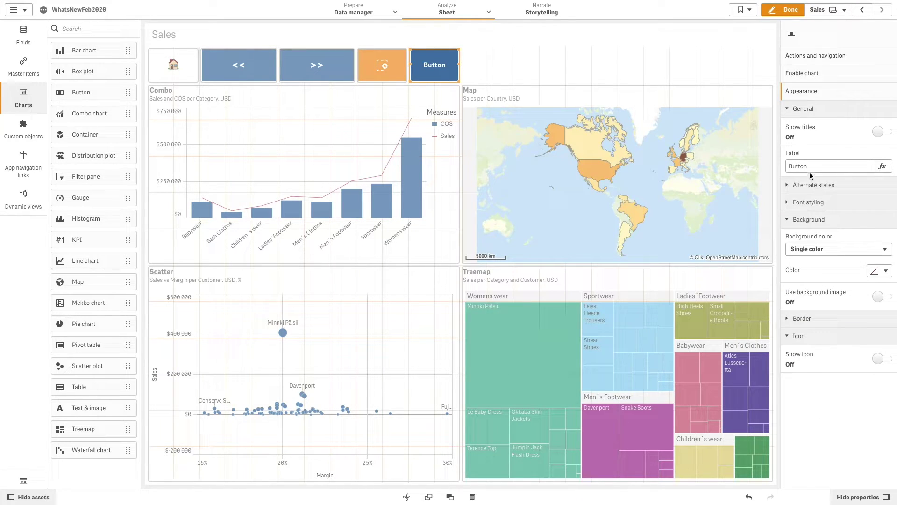
{"action": "left_click", "coordinate": [807, 167]}
{"action": "left_click", "coordinate": [880, 359]}
{"action": "left_click", "coordinate": [881, 393]}
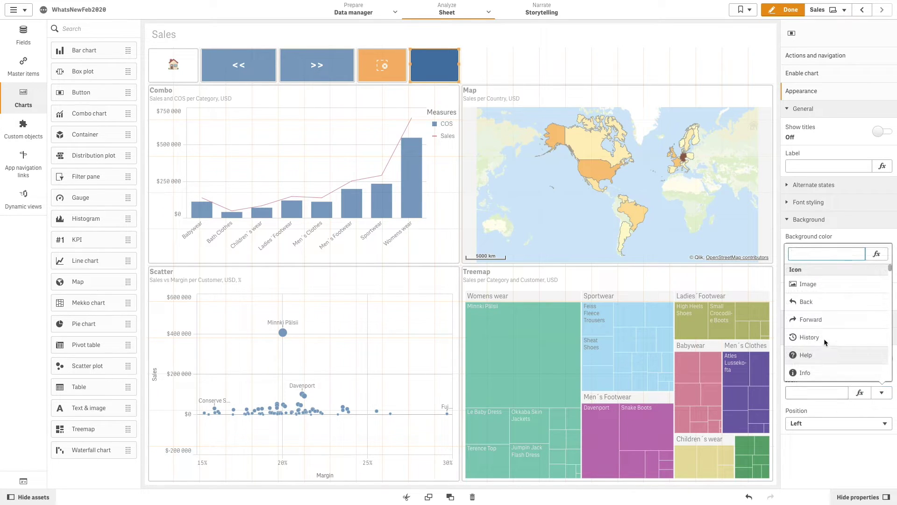
{"action": "left_click", "coordinate": [811, 307]}
Add a sixth button with the Forward icon that moves forwards in selections, then a seventh button
{"action": "left_click_drag", "start_coordinate": [102, 97], "coordinate": [486, 65]}
{"action": "double_click", "coordinate": [804, 167]}
{"action": "key", "text": "BackSpace"}
{"action": "left_click", "coordinate": [888, 361]}
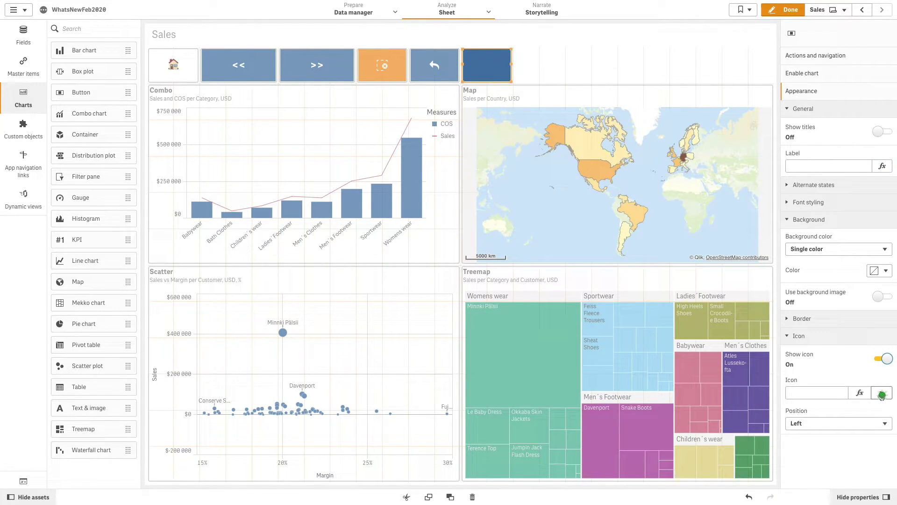
{"action": "left_click", "coordinate": [882, 395]}
{"action": "left_click", "coordinate": [834, 323]}
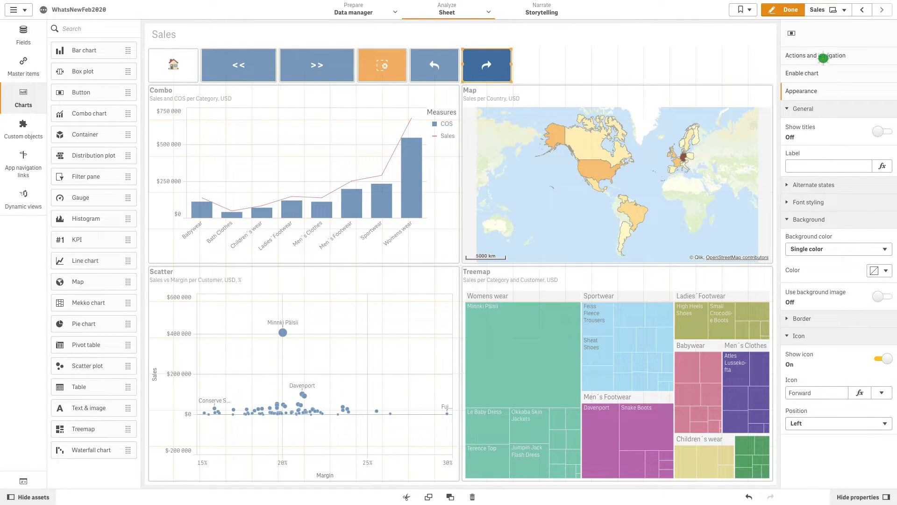
{"action": "left_click", "coordinate": [823, 58]}
{"action": "left_click", "coordinate": [838, 74]}
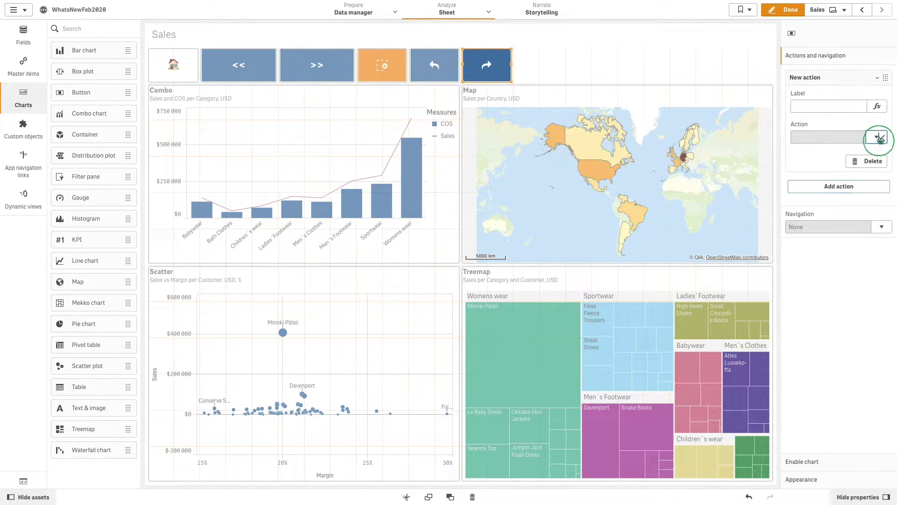
{"action": "left_click", "coordinate": [878, 137]}
{"action": "left_click", "coordinate": [843, 225]}
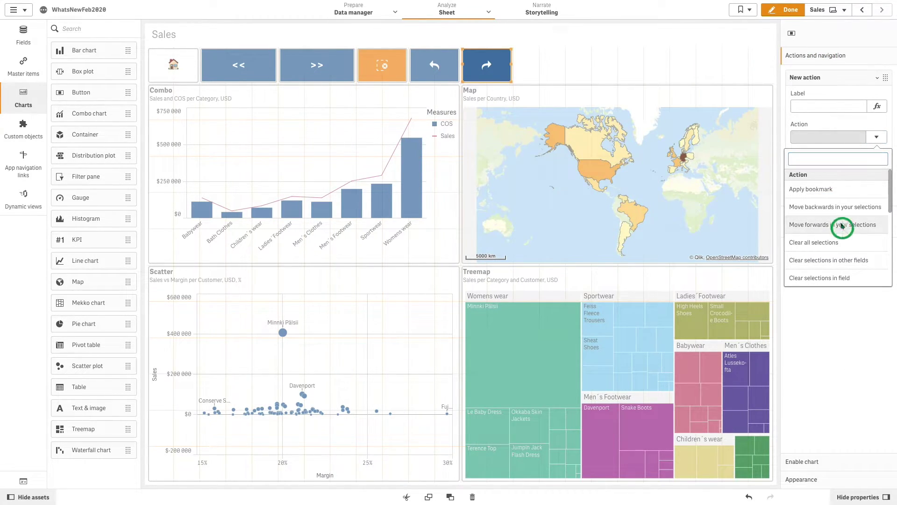
{"action": "left_click", "coordinate": [461, 244]}
{"action": "left_click_drag", "start_coordinate": [115, 94], "coordinate": [537, 66]}
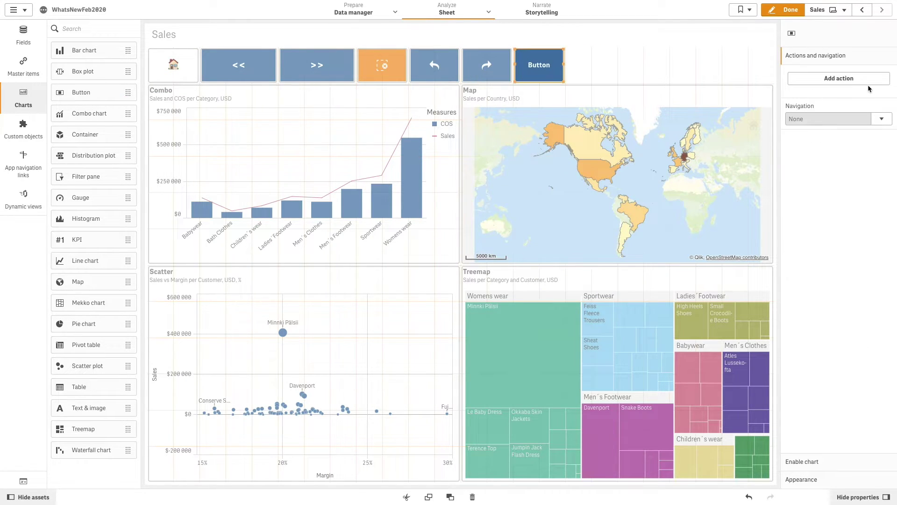
Make the seventh button apply the Top 3 Countries bookmark
{"action": "left_click", "coordinate": [834, 81]}
{"action": "left_click", "coordinate": [875, 138]}
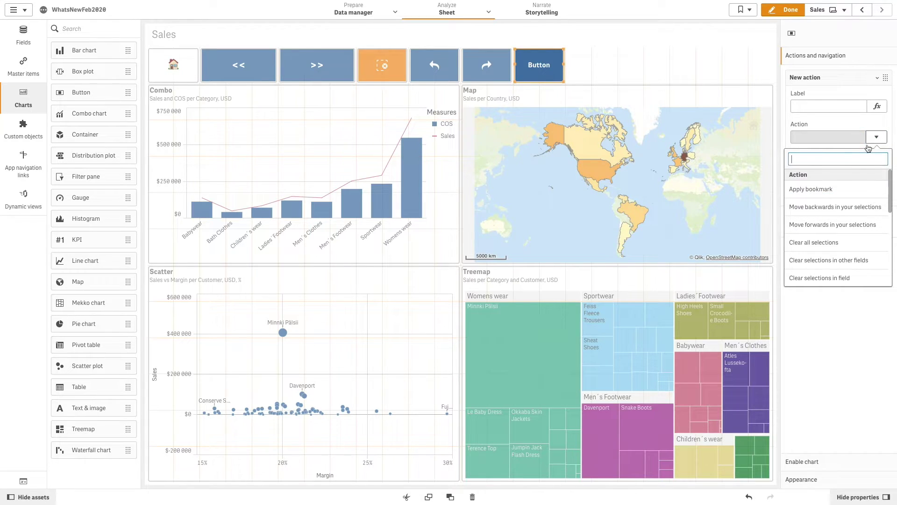
{"action": "left_click", "coordinate": [811, 190]}
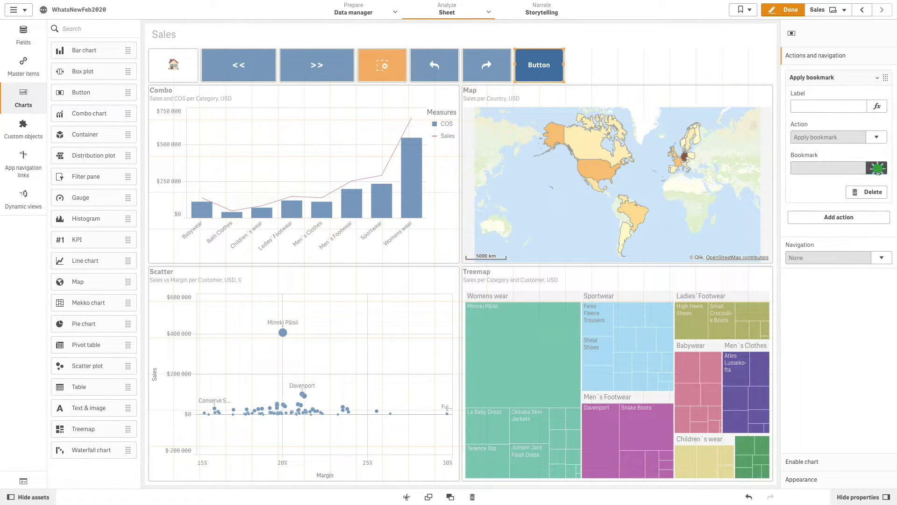
{"action": "left_click", "coordinate": [877, 169]}
{"action": "left_click", "coordinate": [810, 257]}
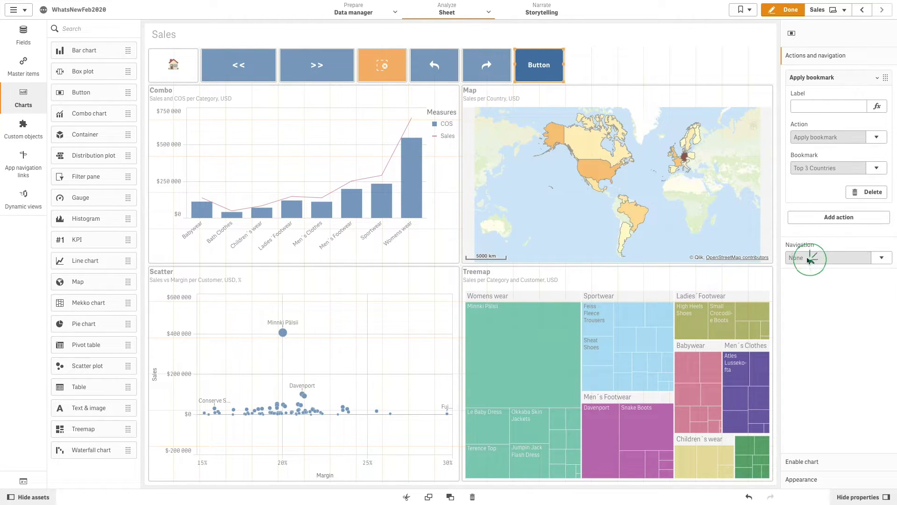
Show the Bookmark icon with label Top 3 countries, and place an eighth button beside it
{"action": "left_click", "coordinate": [816, 480]}
{"action": "left_click_drag", "start_coordinate": [816, 167], "coordinate": [707, 166]}
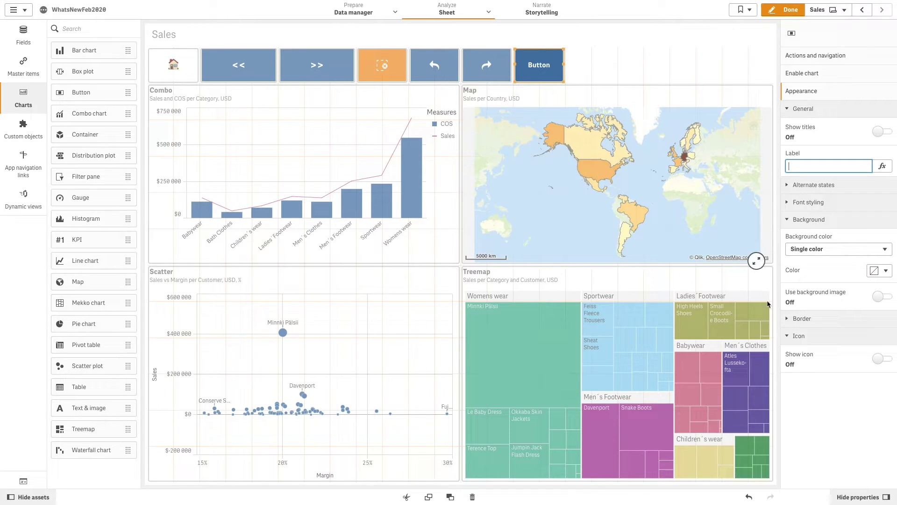
{"action": "left_click", "coordinate": [816, 342]}
{"action": "left_click", "coordinate": [880, 358]}
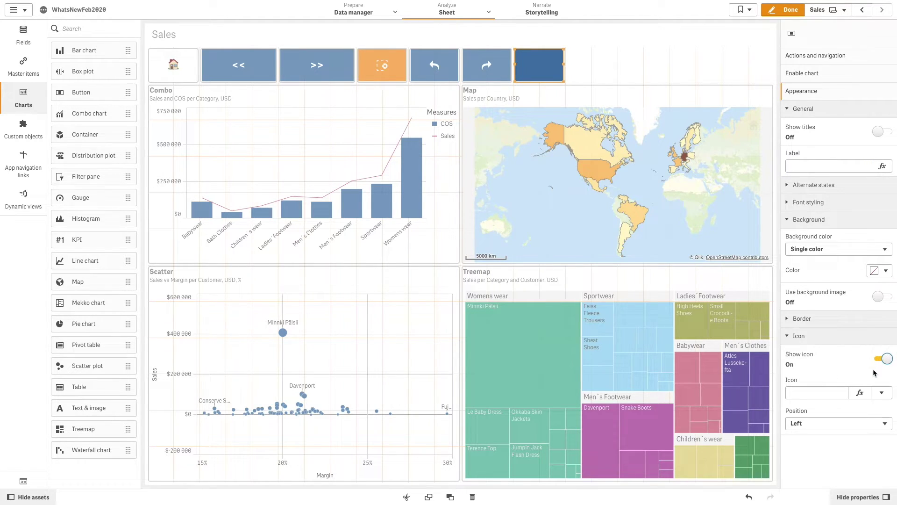
{"action": "left_click", "coordinate": [882, 393]}
{"action": "type", "text": "book"}
{"action": "left_click", "coordinate": [815, 285]}
{"action": "left_click", "coordinate": [807, 167]}
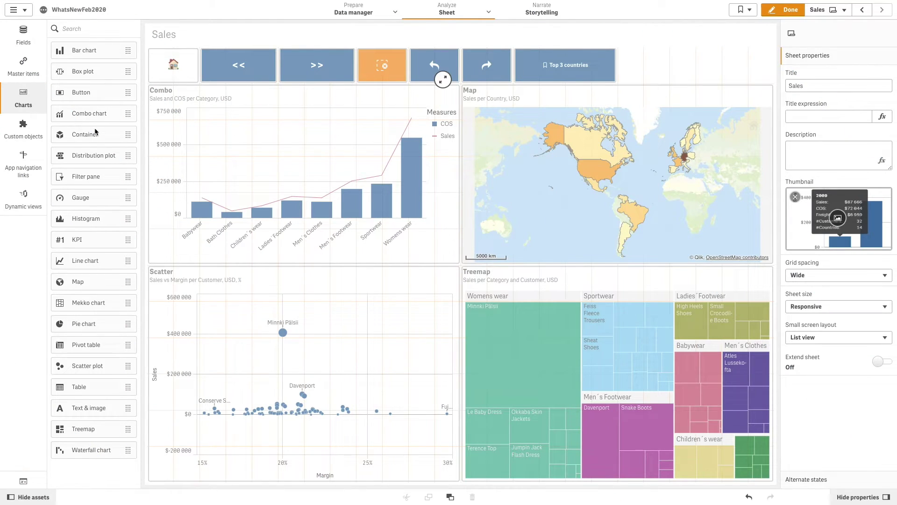
{"action": "left_click_drag", "start_coordinate": [82, 92], "coordinate": [774, 76]}
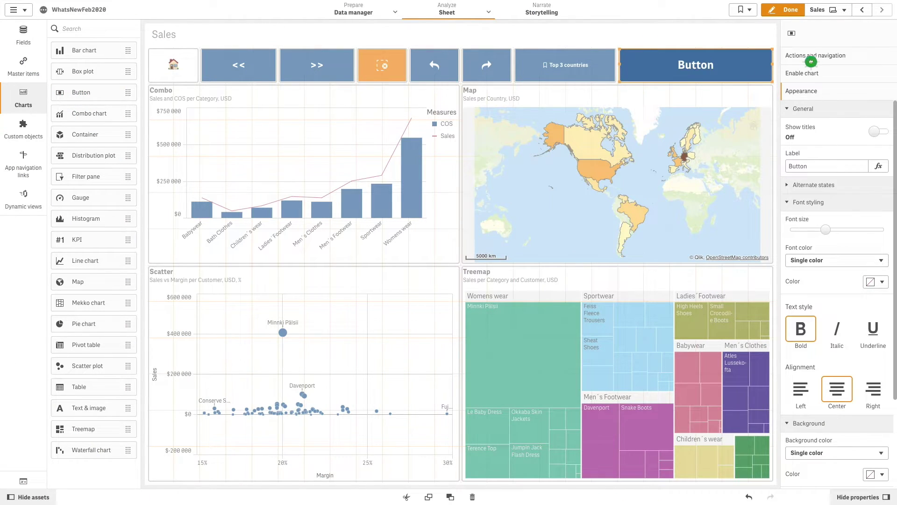
{"action": "left_click", "coordinate": [810, 61]}
{"action": "left_click", "coordinate": [879, 120]}
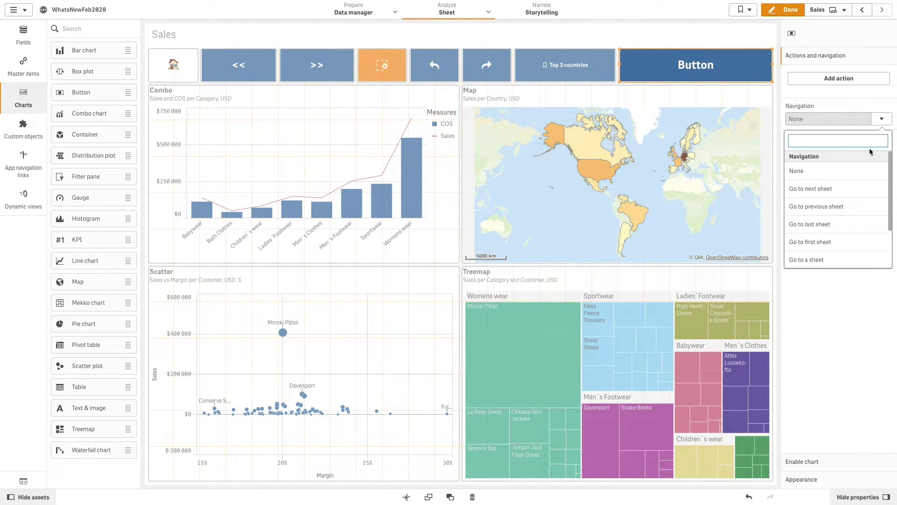
{"action": "scroll", "coordinate": [891, 163], "scroll_direction": "down", "scroll_amount": 3}
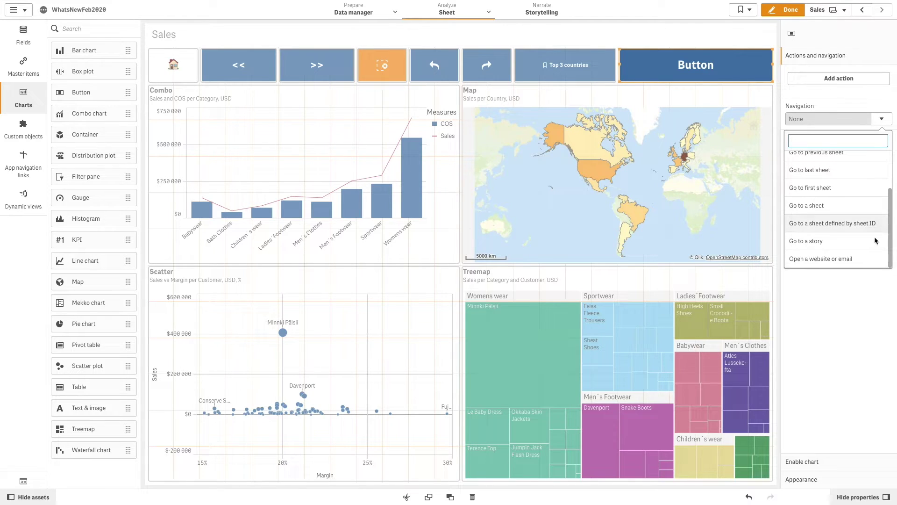
{"action": "left_click", "coordinate": [819, 260]}
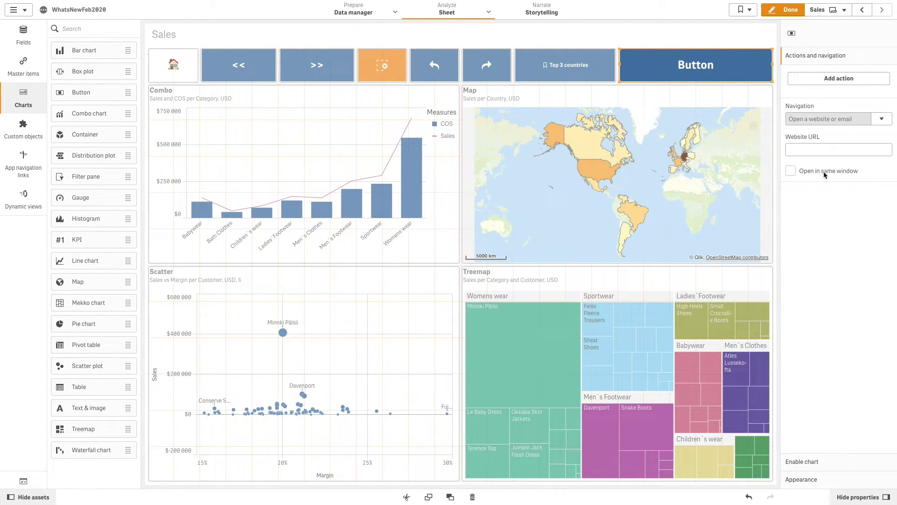
{"action": "left_click", "coordinate": [800, 150]}
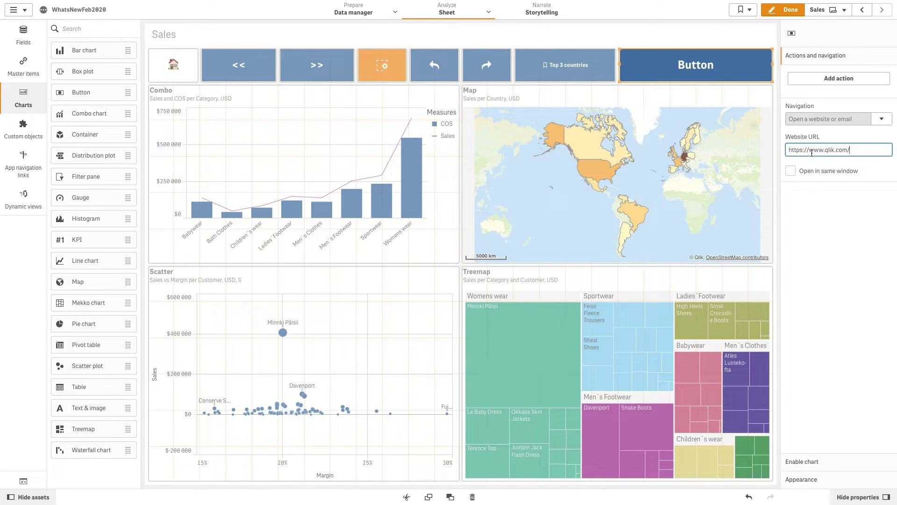
{"action": "key", "text": "Tab"}
Label the button Qlik.com and turn on Use background image
{"action": "left_click", "coordinate": [803, 480]}
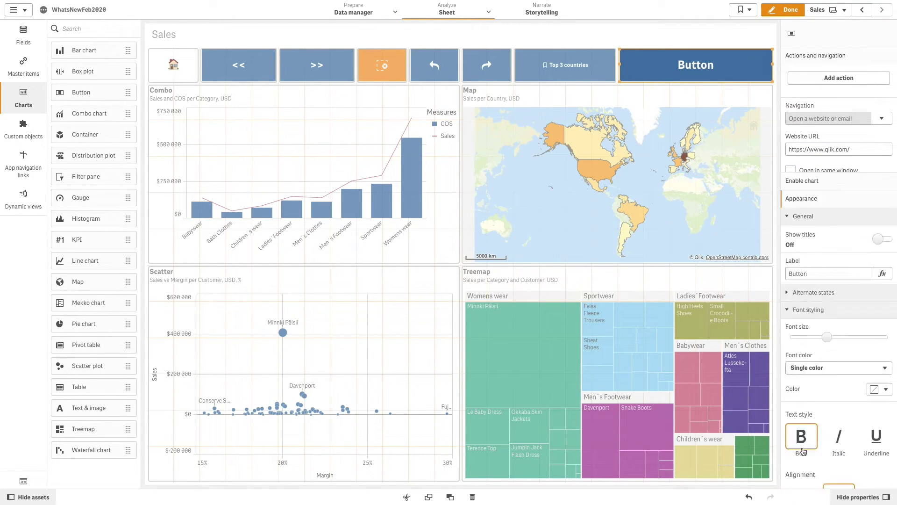
{"action": "key", "text": "Tab"}
{"action": "left_click", "coordinate": [880, 297]}
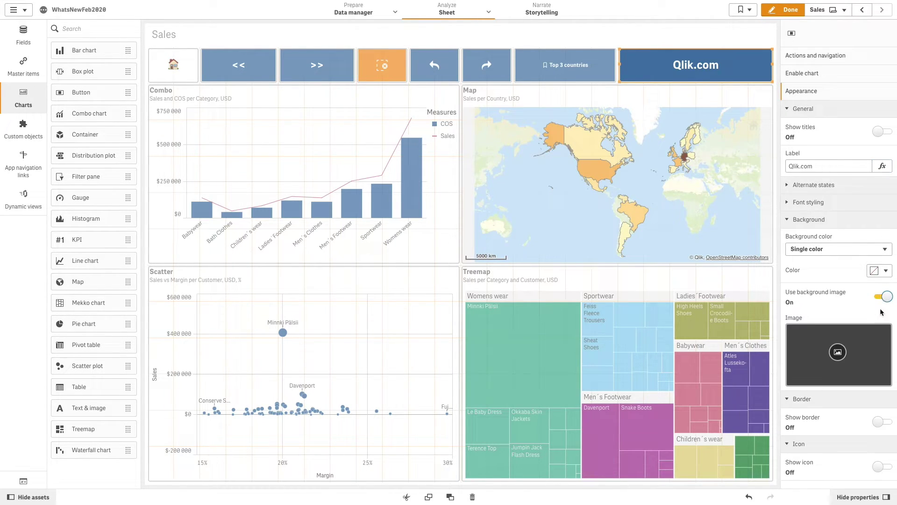
Insert Qlik_default_feathers.png from the Media library as the button's background image
{"action": "left_click", "coordinate": [845, 356]}
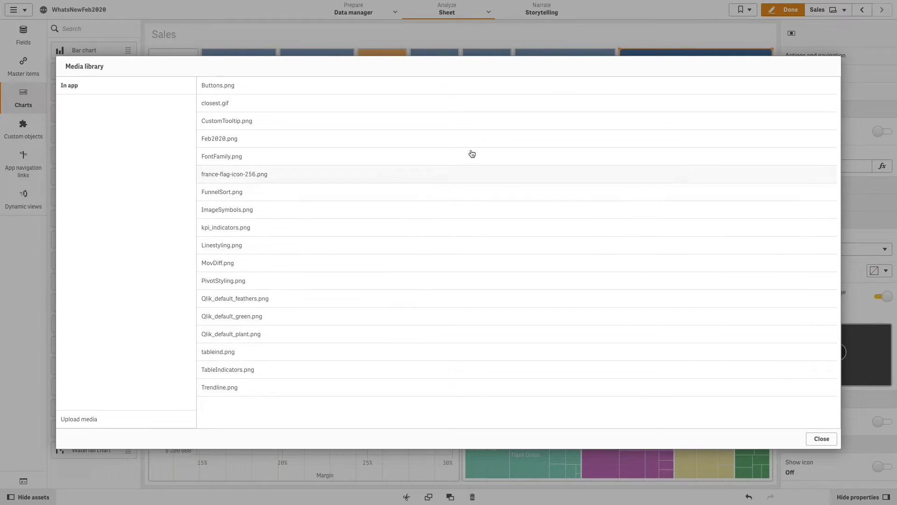
{"action": "left_click", "coordinate": [225, 299]}
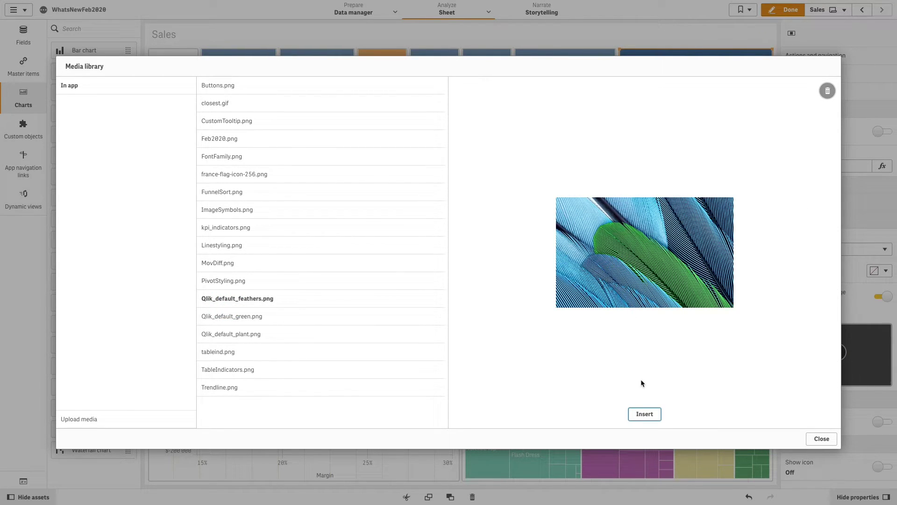
{"action": "left_click", "coordinate": [649, 414]}
Give the Qlik.com button a border with larger corner radius and width, then finish editing
{"action": "scroll", "coordinate": [870, 443], "scroll_direction": "down", "scroll_amount": 1}
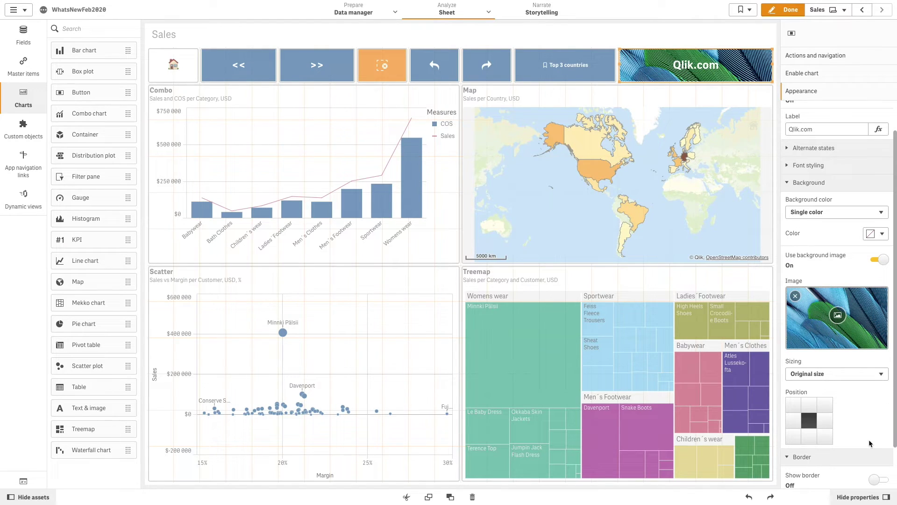
{"action": "scroll", "coordinate": [870, 443], "scroll_direction": "down", "scroll_amount": 1}
{"action": "left_click", "coordinate": [879, 430]}
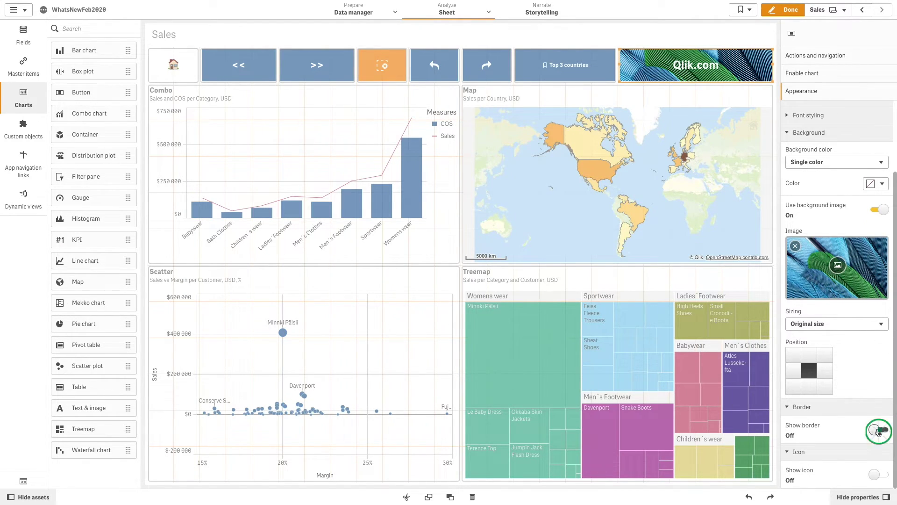
{"action": "scroll", "coordinate": [880, 435], "scroll_direction": "down", "scroll_amount": 1}
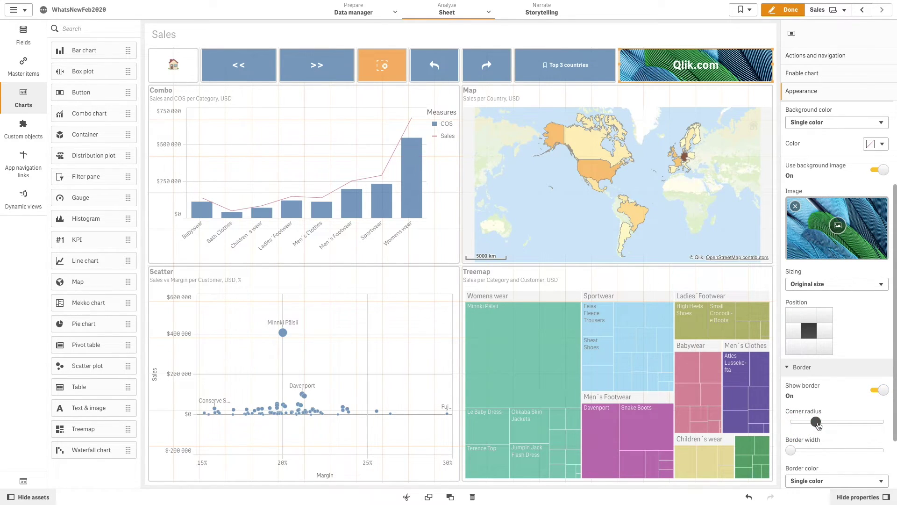
{"action": "left_click_drag", "start_coordinate": [791, 422], "coordinate": [817, 422]}
{"action": "left_click", "coordinate": [792, 450]}
{"action": "left_click_drag", "start_coordinate": [792, 451], "coordinate": [802, 450]}
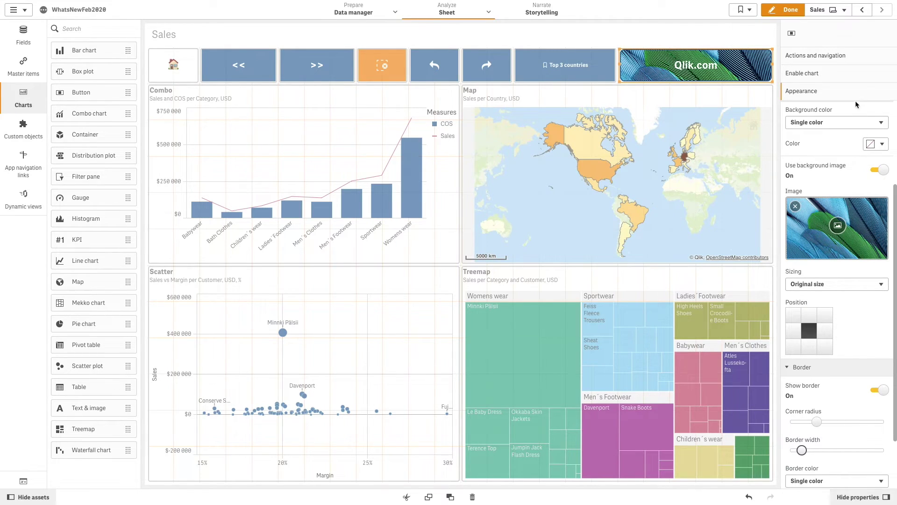
{"action": "left_click", "coordinate": [765, 12]}
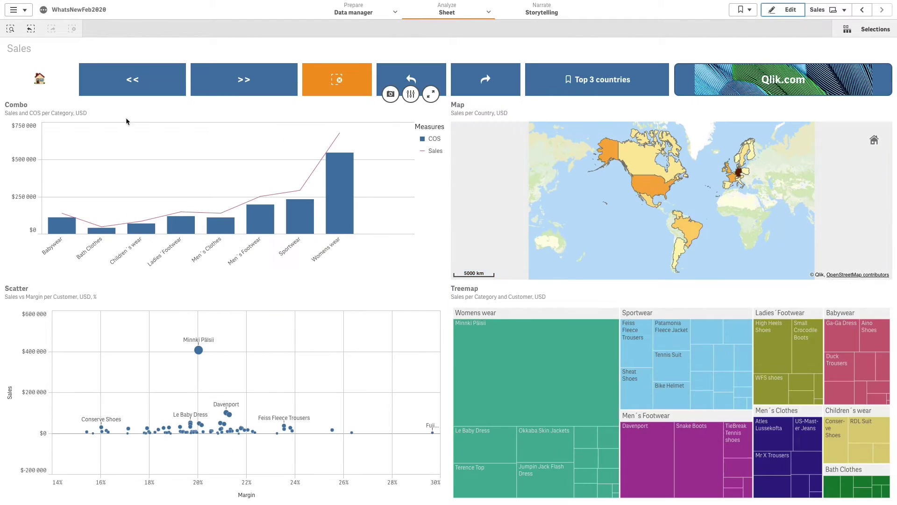
Jump to the Trendlines sheet with the home button, then return to Sales via the sheet overview
{"action": "left_click", "coordinate": [40, 80]}
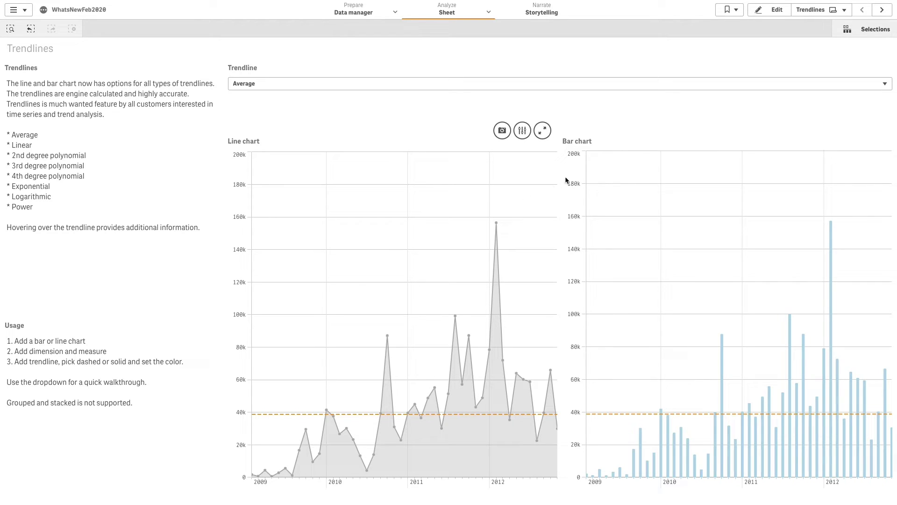
{"action": "left_click", "coordinate": [834, 11]}
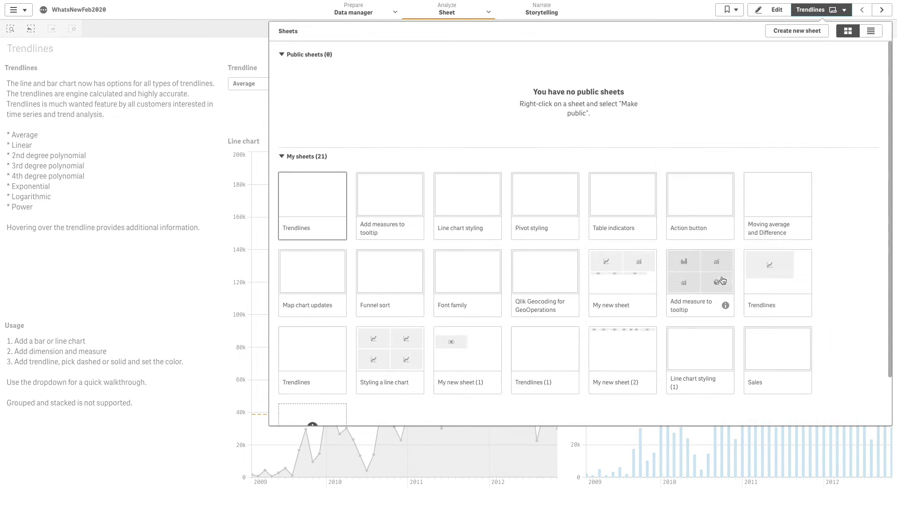
{"action": "left_click", "coordinate": [773, 353]}
Select four Combo chart categories, clear them, step back, then apply Top 3 countries
{"action": "left_click_drag", "start_coordinate": [156, 256], "coordinate": [327, 259]}
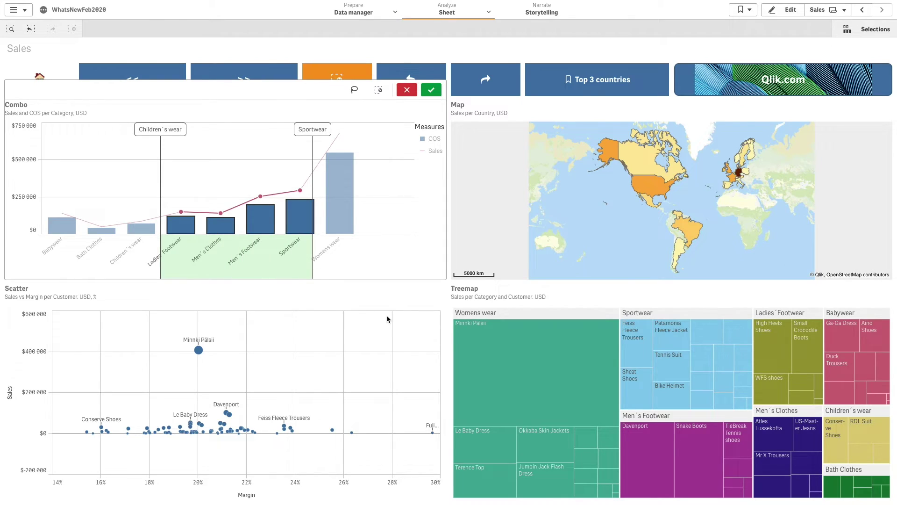
{"action": "left_click", "coordinate": [367, 235]}
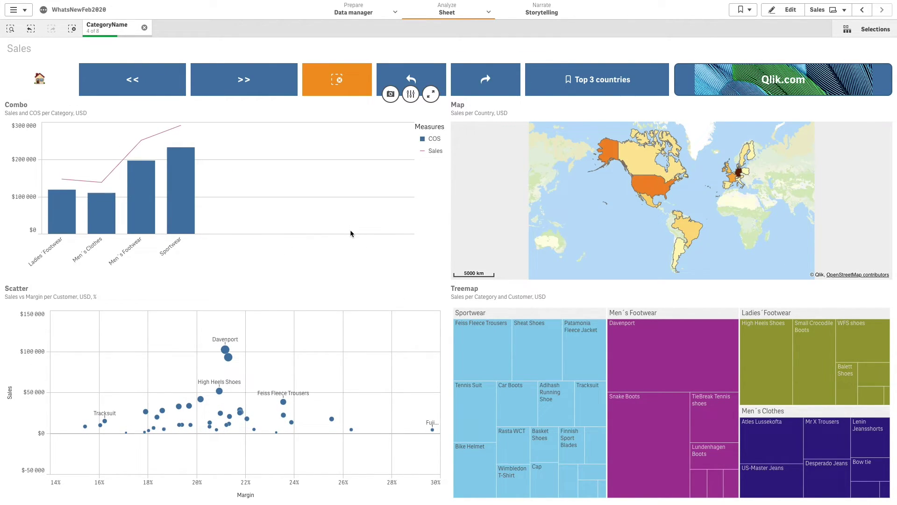
{"action": "left_click", "coordinate": [351, 94]}
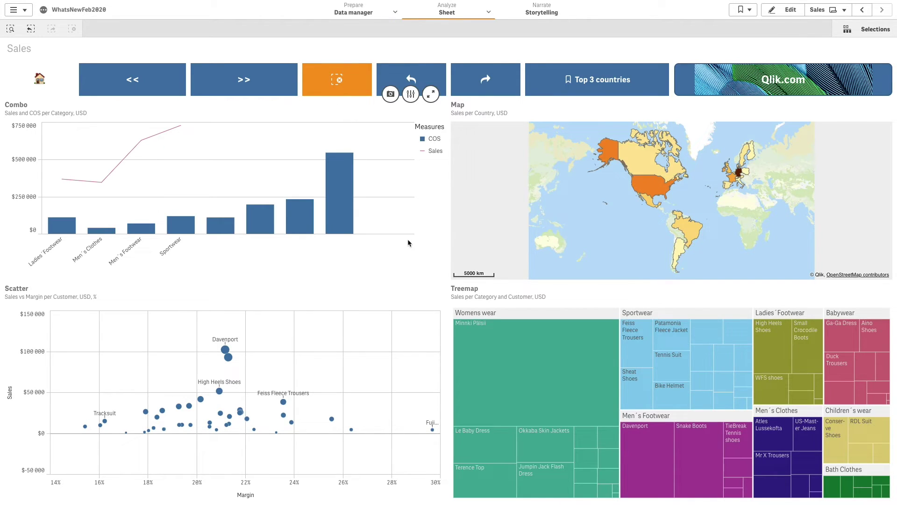
{"action": "left_click", "coordinate": [412, 78]}
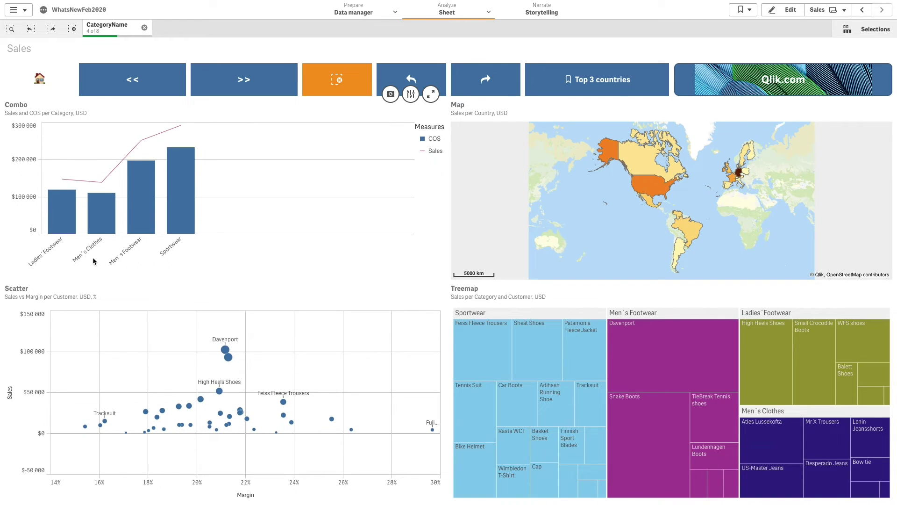
{"action": "left_click", "coordinate": [581, 88]}
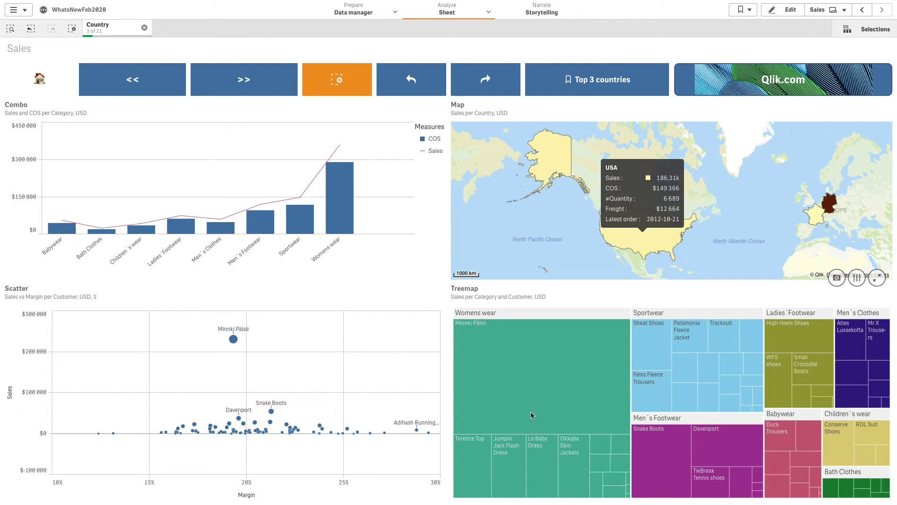
Test the Qlik.com button, which opens the qlik.com homepage in the browser
{"action": "left_click", "coordinate": [792, 90]}
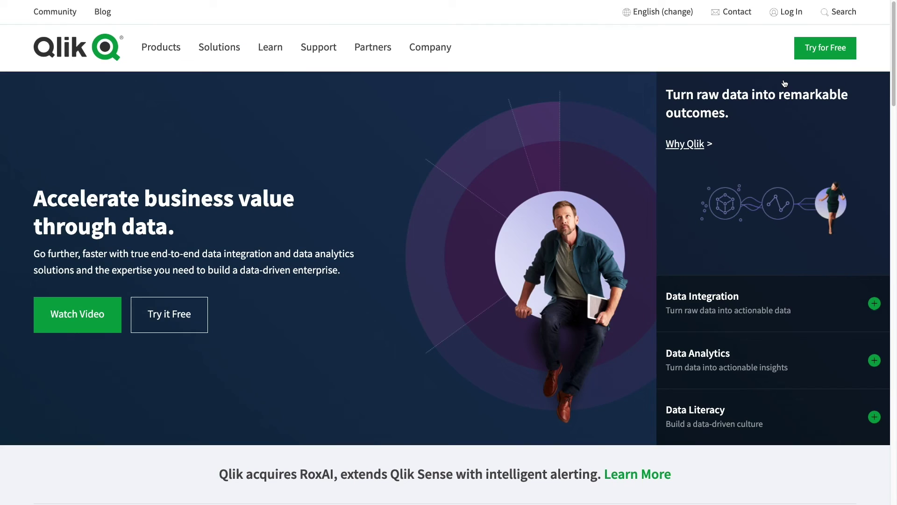